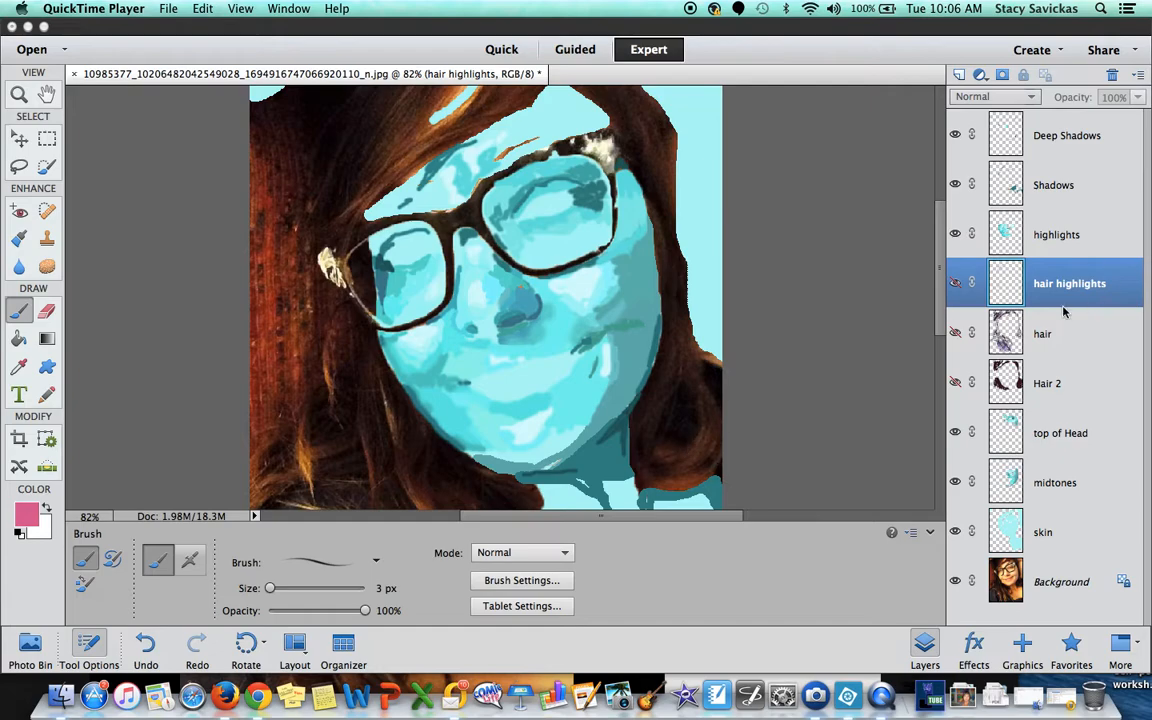
Step: Preview the painted Hair 2 and hair layers over the photo, leaving both hidden
{"action": "left_click", "coordinate": [956, 383]}
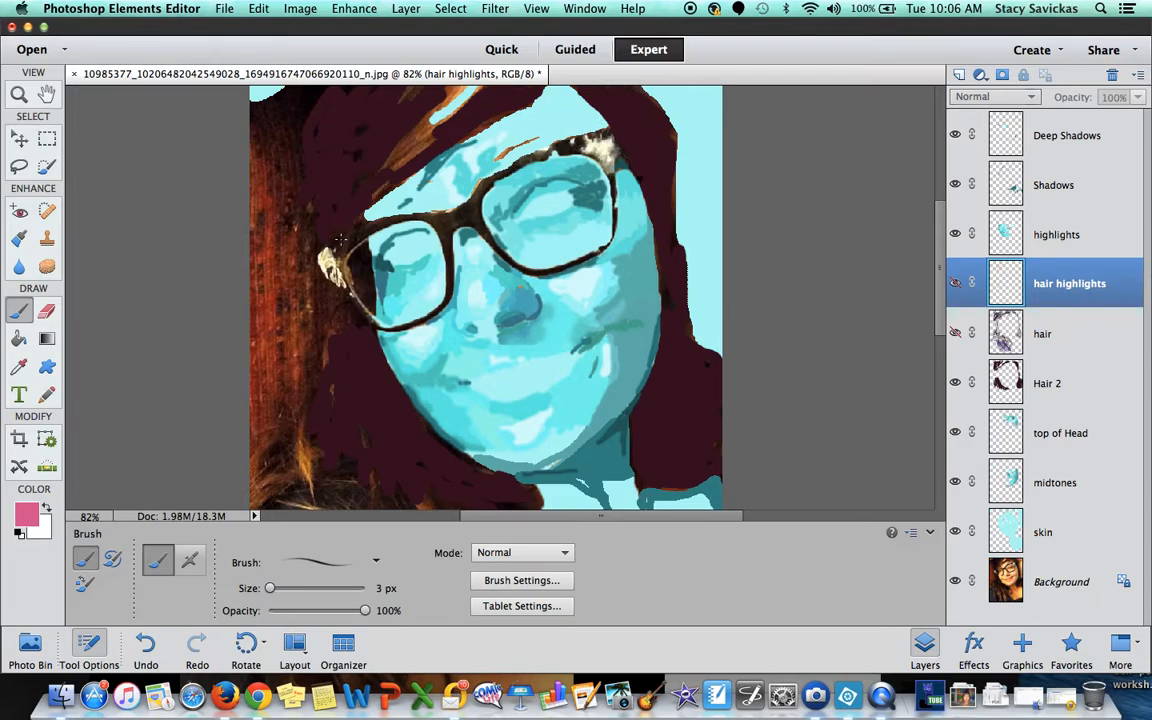
{"action": "left_click", "coordinate": [955, 333]}
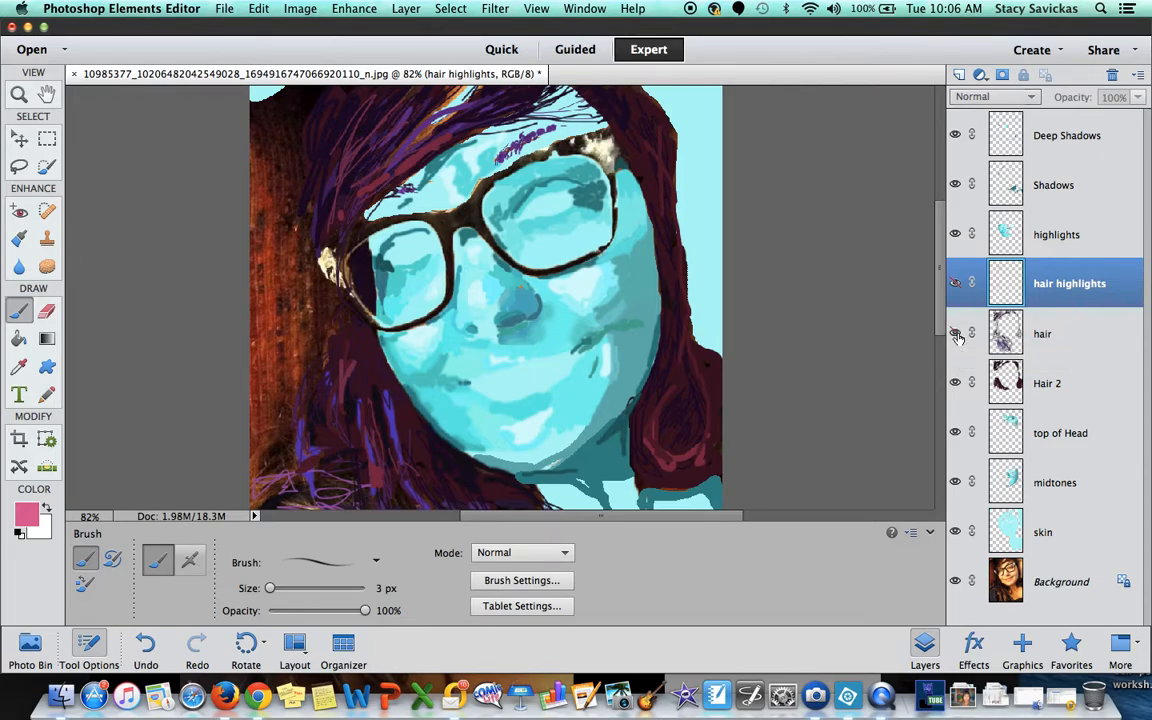
{"action": "left_click", "coordinate": [955, 333]}
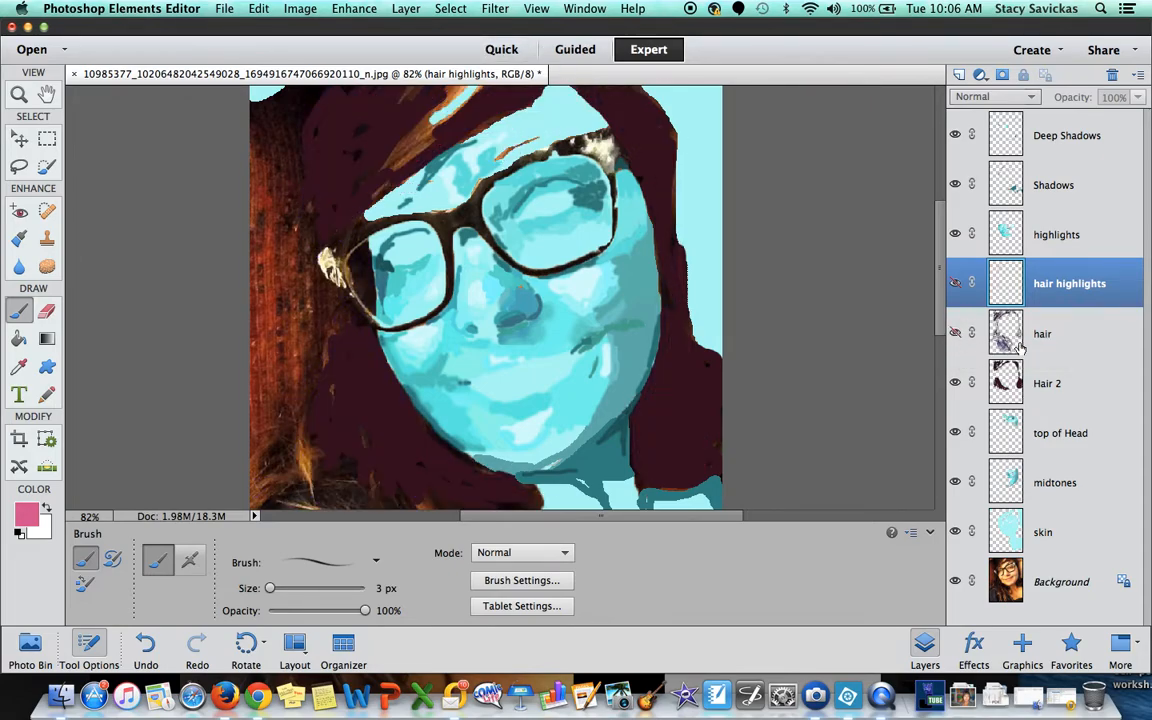
{"action": "left_click", "coordinate": [955, 382]}
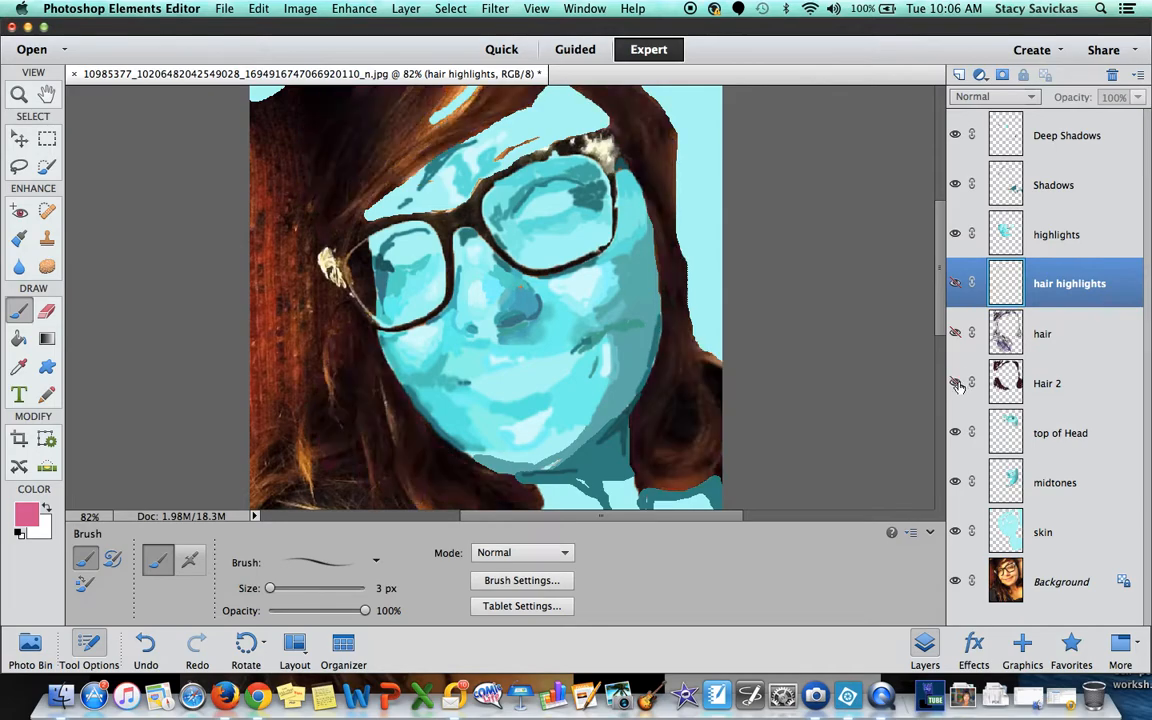
{"action": "left_click", "coordinate": [406, 9]}
{"action": "mouse_move", "coordinate": [420, 28]}
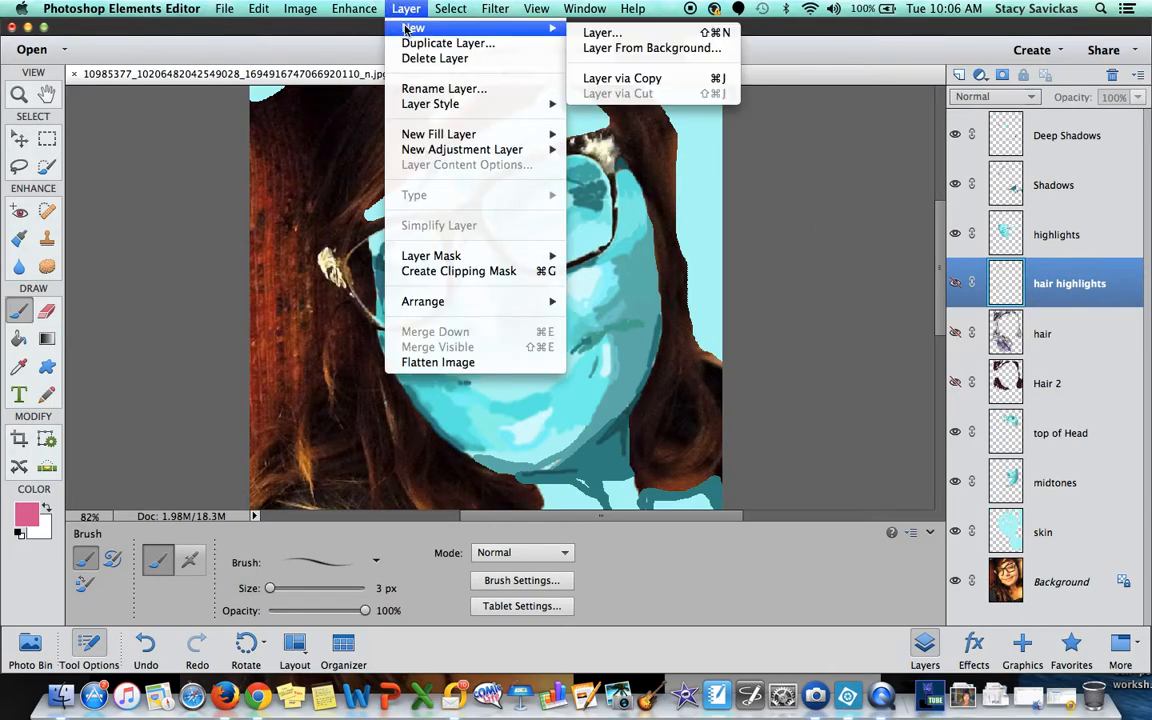
{"action": "left_click", "coordinate": [1047, 386]}
Step: Show and select the Hair 2 layer, sample its dark maroon (390720) as foreground colour, and set the brush size to 9 px
{"action": "left_click", "coordinate": [1047, 386]}
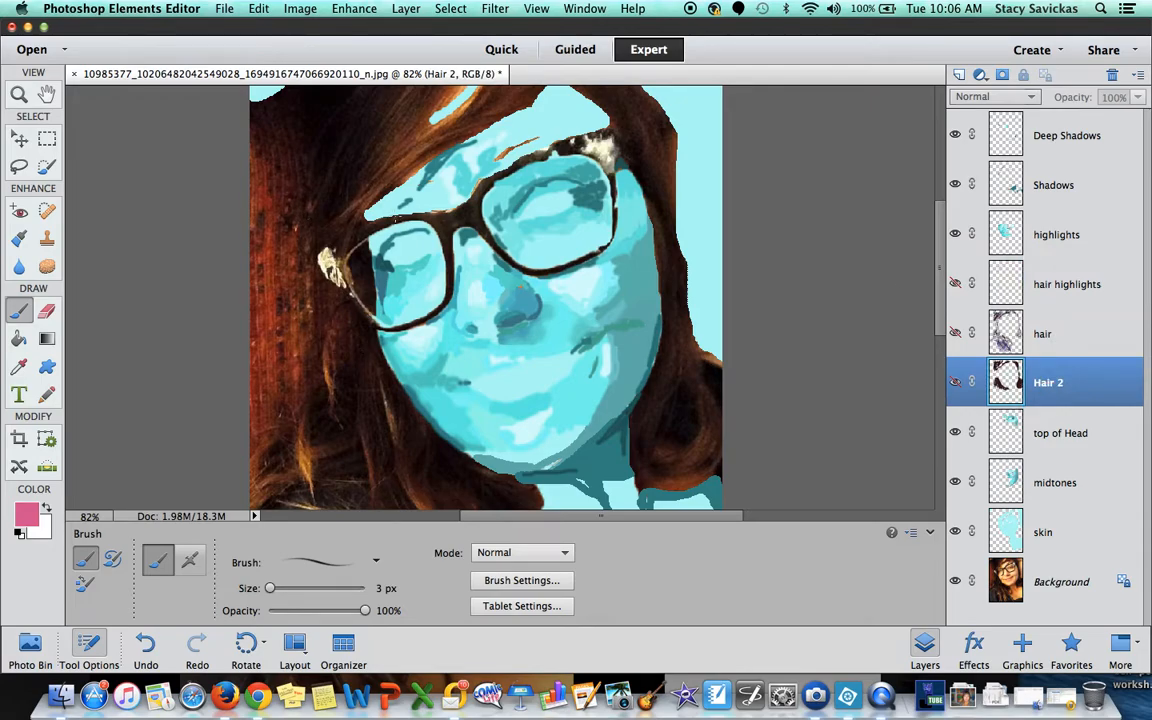
{"action": "left_click", "coordinate": [955, 382]}
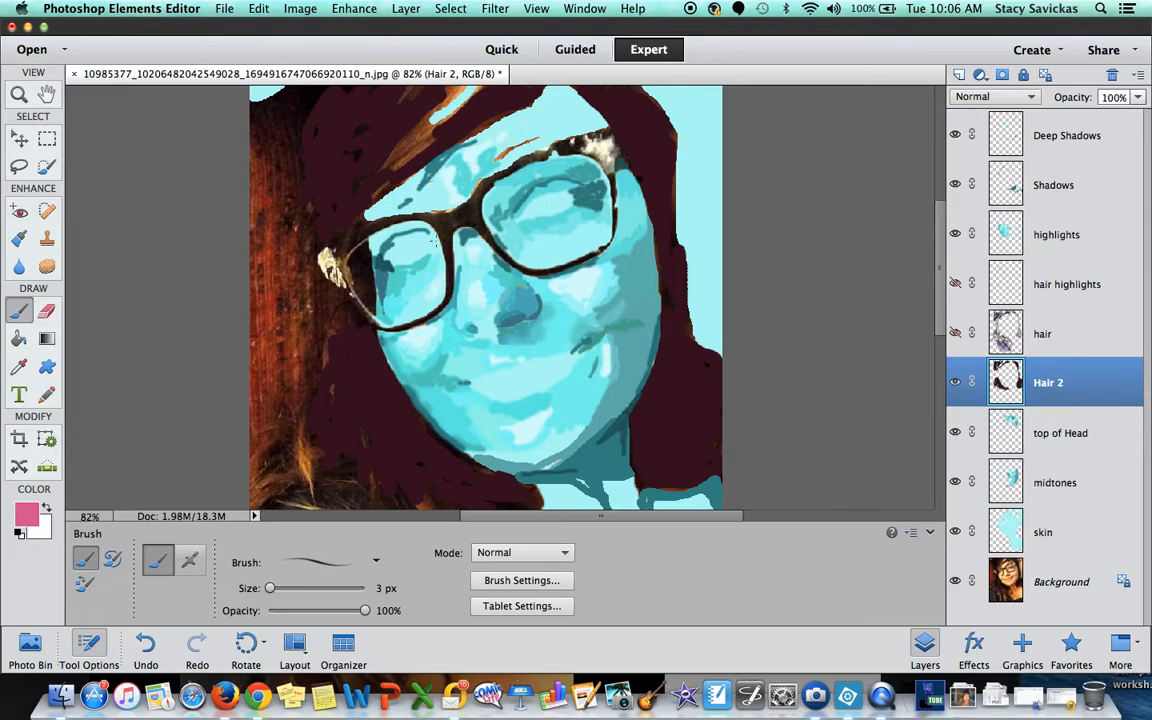
{"action": "left_click", "coordinate": [36, 521]}
{"action": "left_click", "coordinate": [378, 448]}
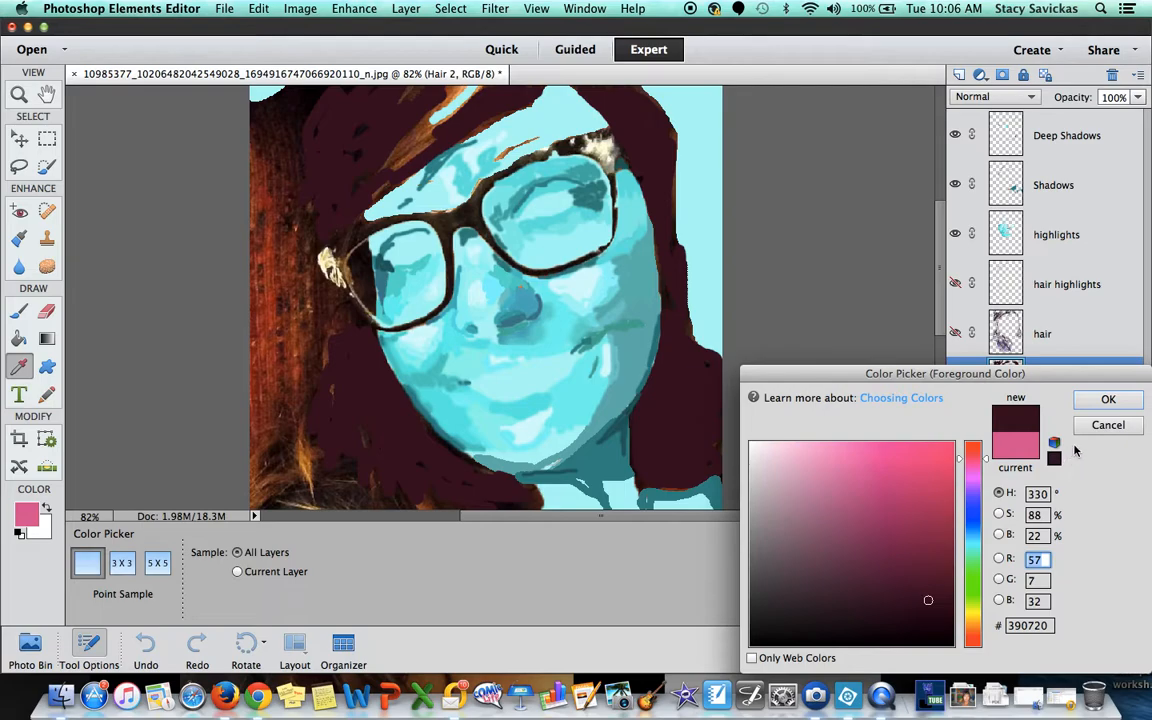
{"action": "left_click", "coordinate": [1108, 399]}
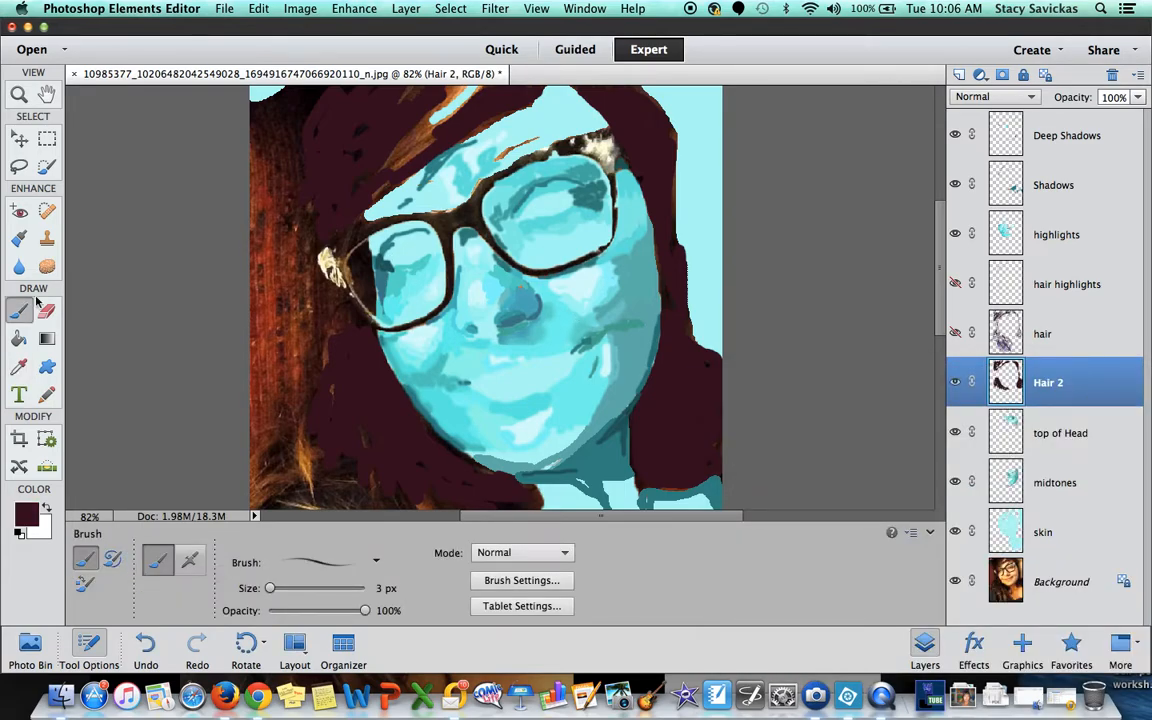
{"action": "left_click_drag", "start_coordinate": [270, 588], "coordinate": [276, 589]}
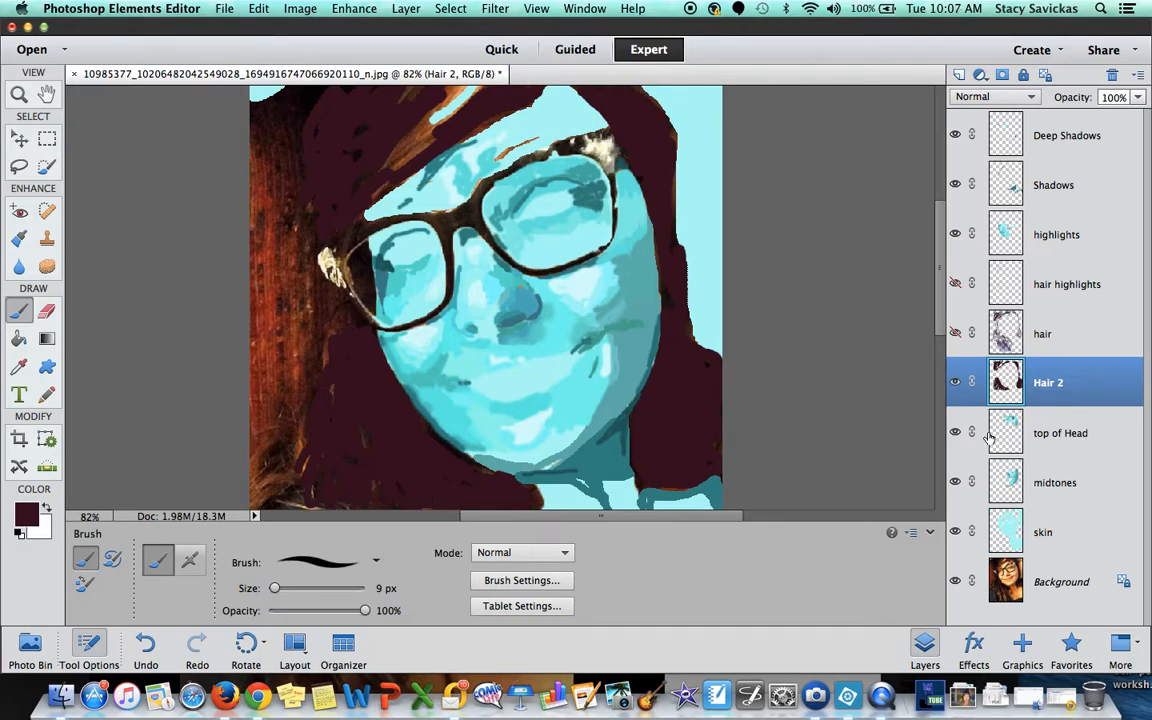
Step: Examine the Hair 2 base coat with the Background hidden, toggling Hair 2 off and on, and restore the Background
{"action": "left_click", "coordinate": [955, 581]}
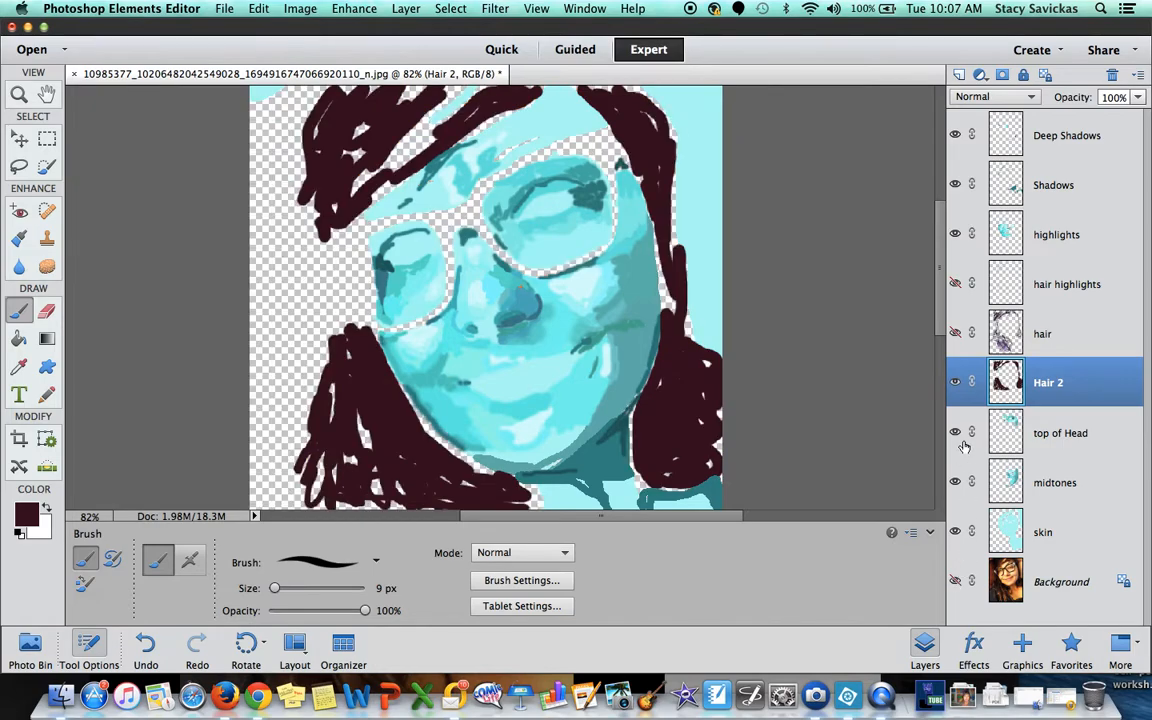
{"action": "left_click", "coordinate": [955, 386]}
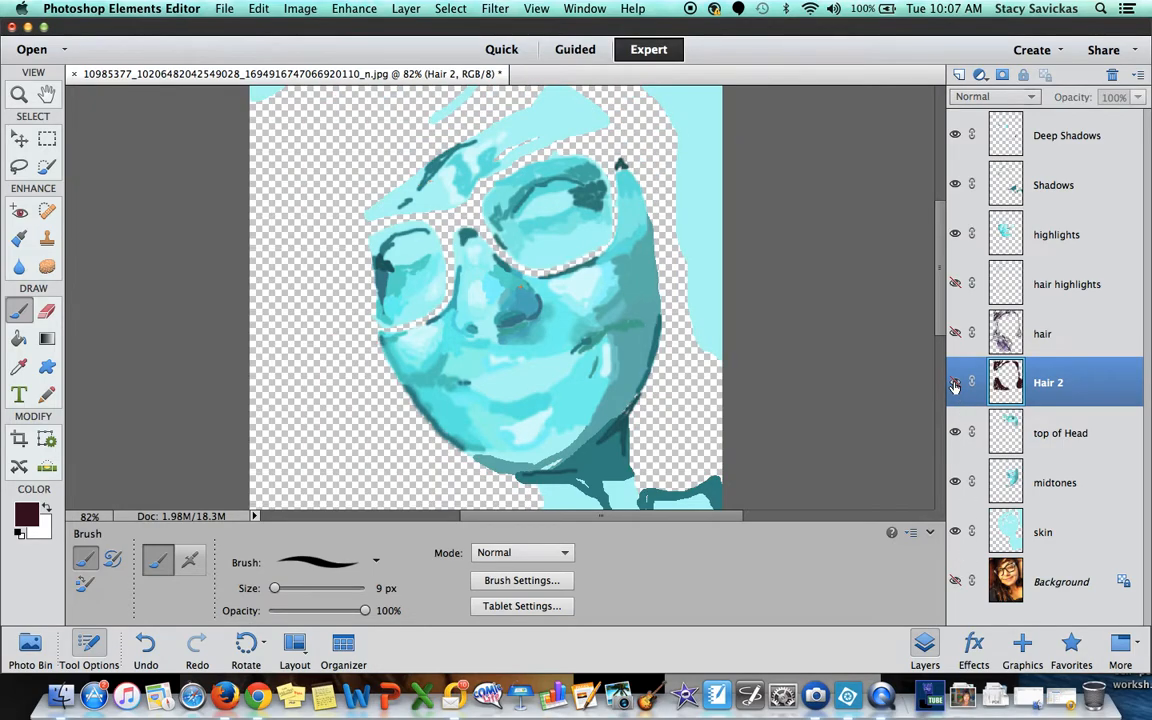
{"action": "left_click", "coordinate": [955, 386]}
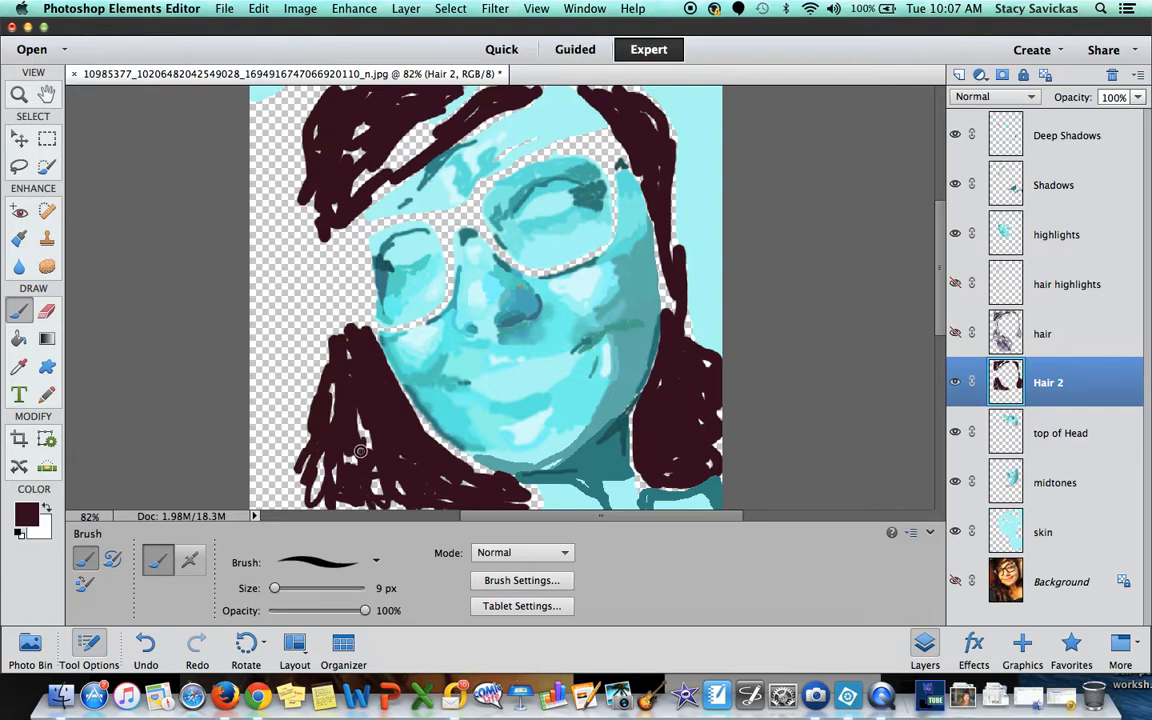
{"action": "left_click", "coordinate": [955, 581]}
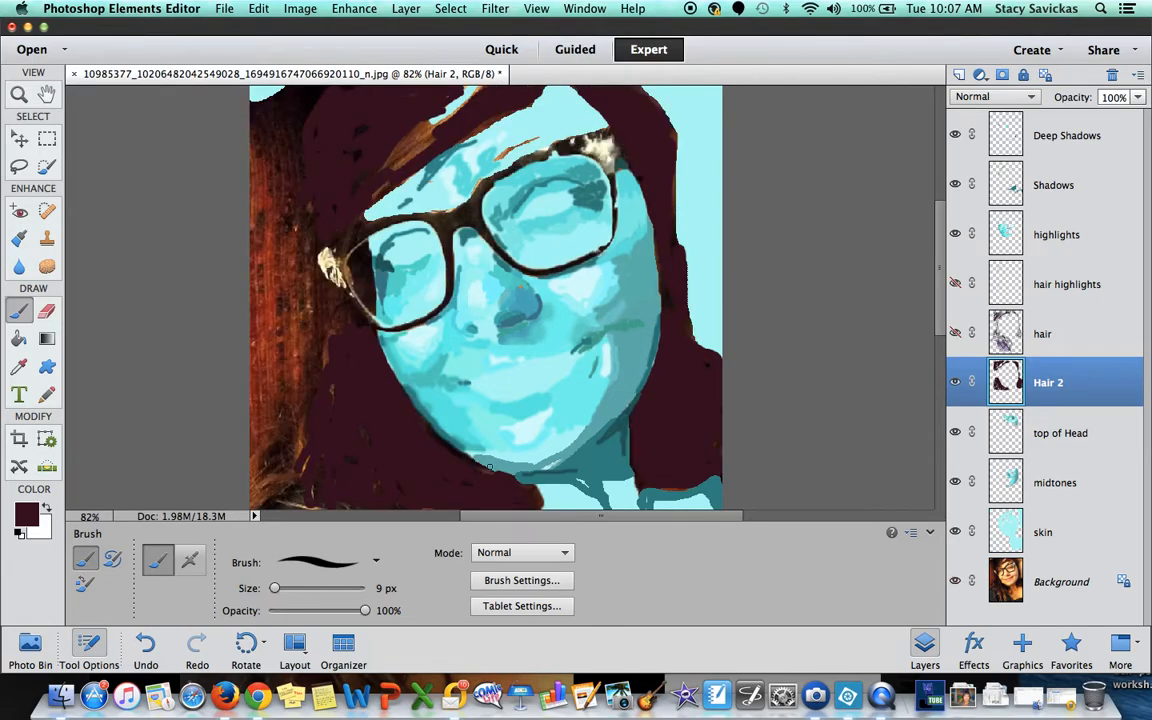
Step: Paint the maroon hair base on Hair 2 with a 23 px brush beside the glasses and face, hiding the Background to fill remaining gaps
{"action": "left_click_drag", "start_coordinate": [274, 588], "coordinate": [285, 588]}
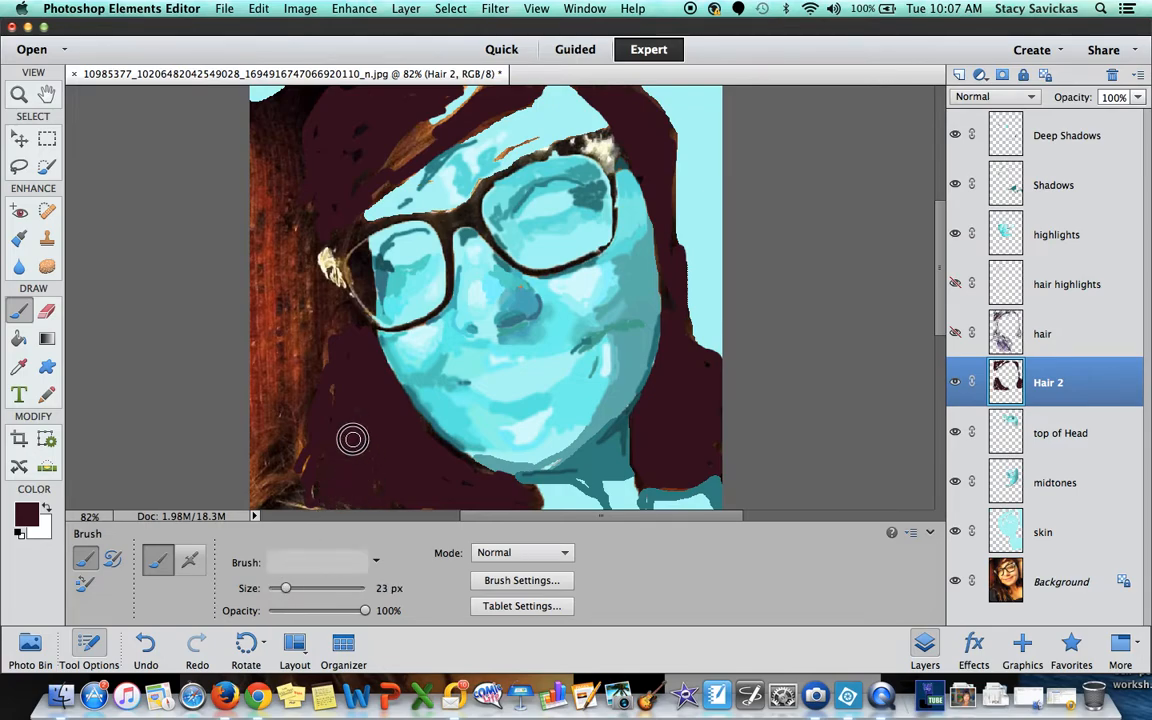
{"action": "mouse_move", "coordinate": [385, 474]}
{"action": "left_mouse_down"}
{"action": "mouse_move", "coordinate": [358, 214]}
{"action": "mouse_move", "coordinate": [368, 316]}
{"action": "mouse_move", "coordinate": [336, 220]}
{"action": "mouse_move", "coordinate": [345, 301]}
{"action": "mouse_move", "coordinate": [332, 269]}
{"action": "mouse_move", "coordinate": [332, 330]}
{"action": "mouse_move", "coordinate": [296, 473]}
{"action": "mouse_move", "coordinate": [304, 450]}
{"action": "mouse_move", "coordinate": [259, 486]}
{"action": "mouse_move", "coordinate": [269, 493]}
{"action": "mouse_move", "coordinate": [306, 411]}
{"action": "mouse_move", "coordinate": [320, 506]}
{"action": "left_mouse_up"}
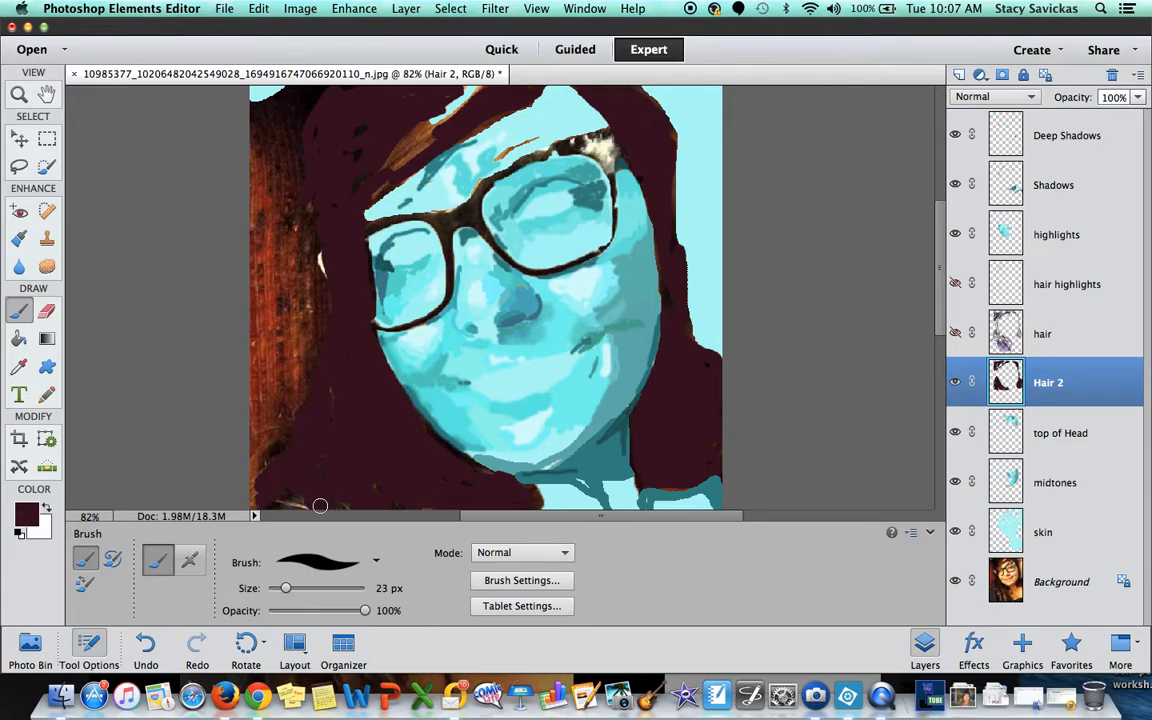
{"action": "mouse_move", "coordinate": [358, 183]}
{"action": "left_mouse_down"}
{"action": "mouse_move", "coordinate": [387, 155]}
{"action": "mouse_move", "coordinate": [339, 171]}
{"action": "mouse_move", "coordinate": [360, 123]}
{"action": "mouse_move", "coordinate": [378, 127]}
{"action": "mouse_move", "coordinate": [357, 132]}
{"action": "mouse_move", "coordinate": [347, 186]}
{"action": "mouse_move", "coordinate": [339, 129]}
{"action": "mouse_move", "coordinate": [322, 199]}
{"action": "mouse_move", "coordinate": [360, 333]}
{"action": "left_mouse_up"}
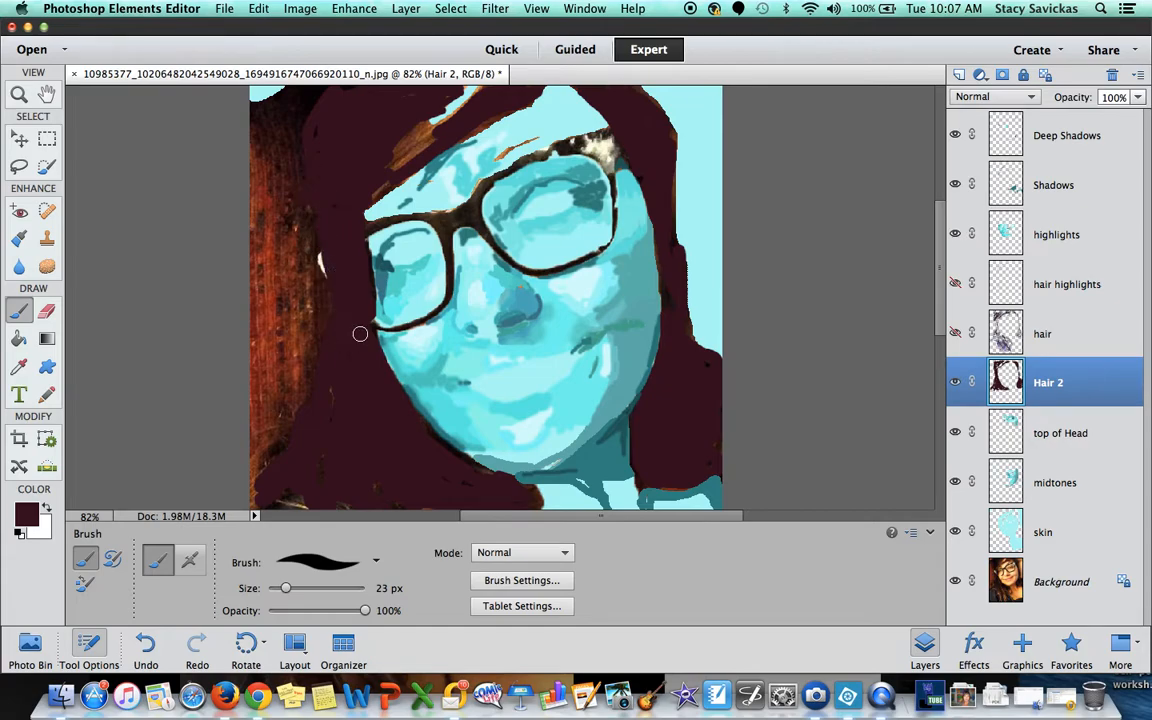
{"action": "left_click", "coordinate": [955, 582]}
{"action": "mouse_move", "coordinate": [705, 397]}
{"action": "left_mouse_down"}
{"action": "mouse_move", "coordinate": [710, 419]}
{"action": "mouse_move", "coordinate": [722, 414]}
{"action": "mouse_move", "coordinate": [669, 281]}
{"action": "mouse_move", "coordinate": [694, 350]}
{"action": "mouse_move", "coordinate": [692, 334]}
{"action": "left_mouse_up"}
{"action": "mouse_move", "coordinate": [379, 187]}
{"action": "left_mouse_down"}
{"action": "mouse_move", "coordinate": [336, 193]}
{"action": "mouse_move", "coordinate": [324, 159]}
{"action": "left_mouse_up"}
{"action": "mouse_move", "coordinate": [327, 449]}
{"action": "left_mouse_down"}
{"action": "mouse_move", "coordinate": [303, 474]}
{"action": "mouse_move", "coordinate": [338, 488]}
{"action": "mouse_move", "coordinate": [370, 456]}
{"action": "left_mouse_up"}
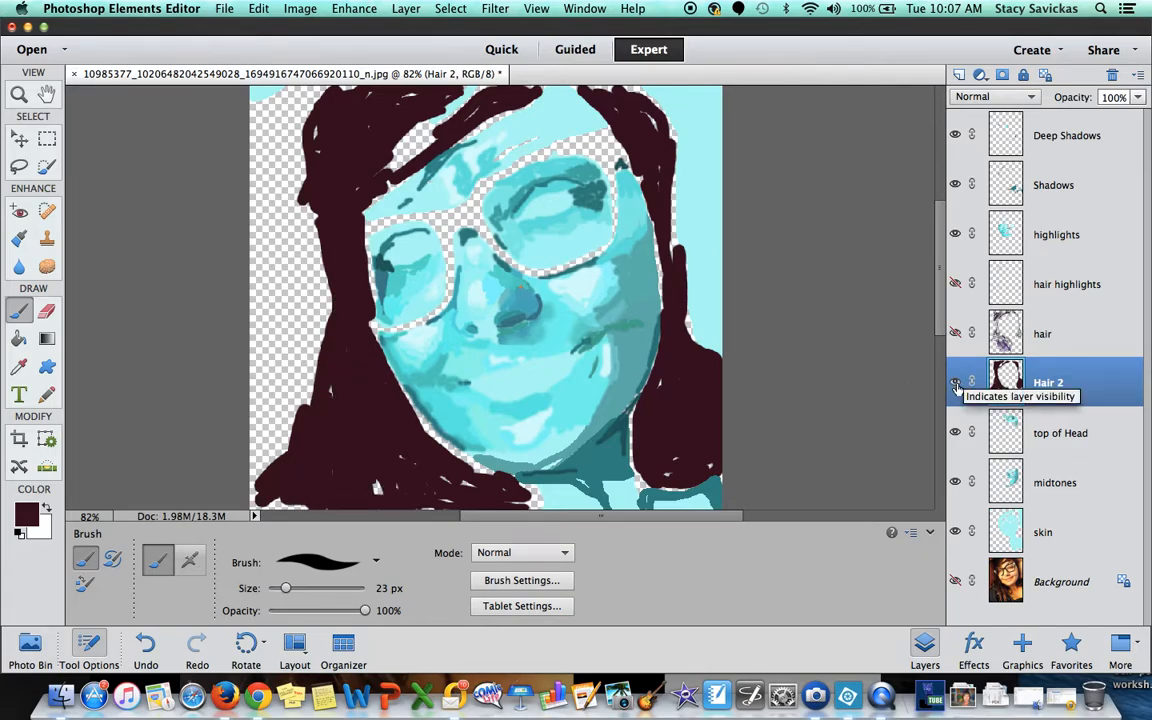
Step: Hide the Hair 2 layer, show the Background photo again, and briefly preview the strands on the hair layer
{"action": "left_click", "coordinate": [955, 384]}
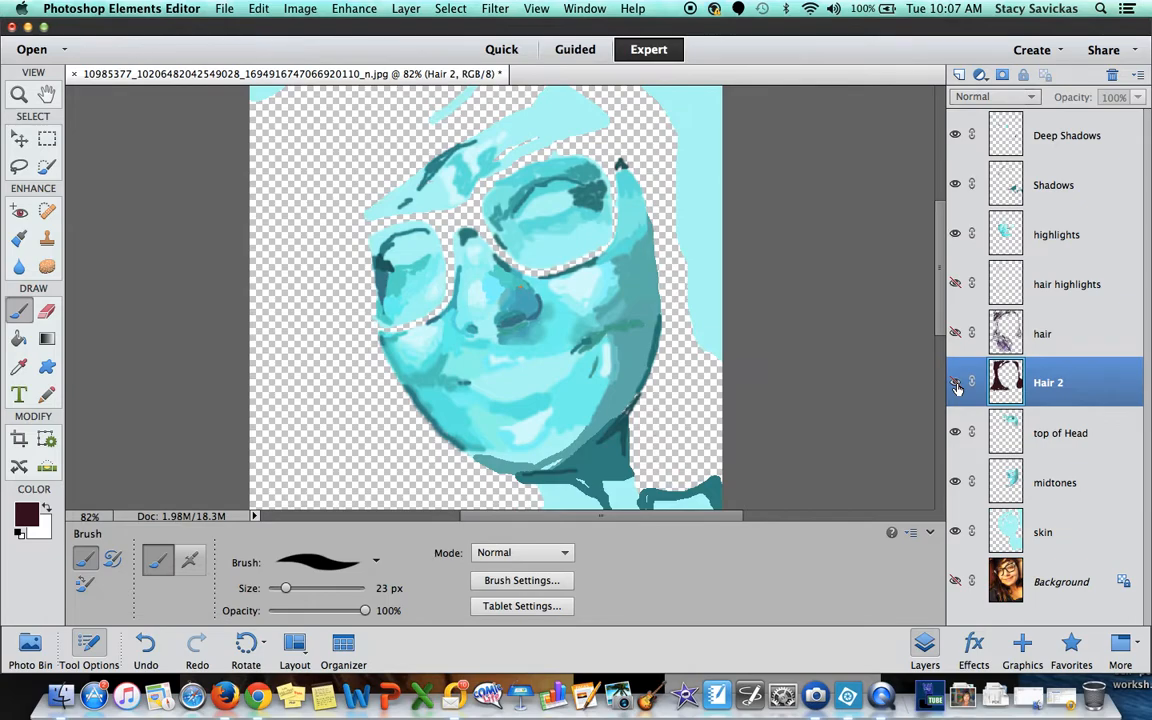
{"action": "left_click", "coordinate": [955, 588]}
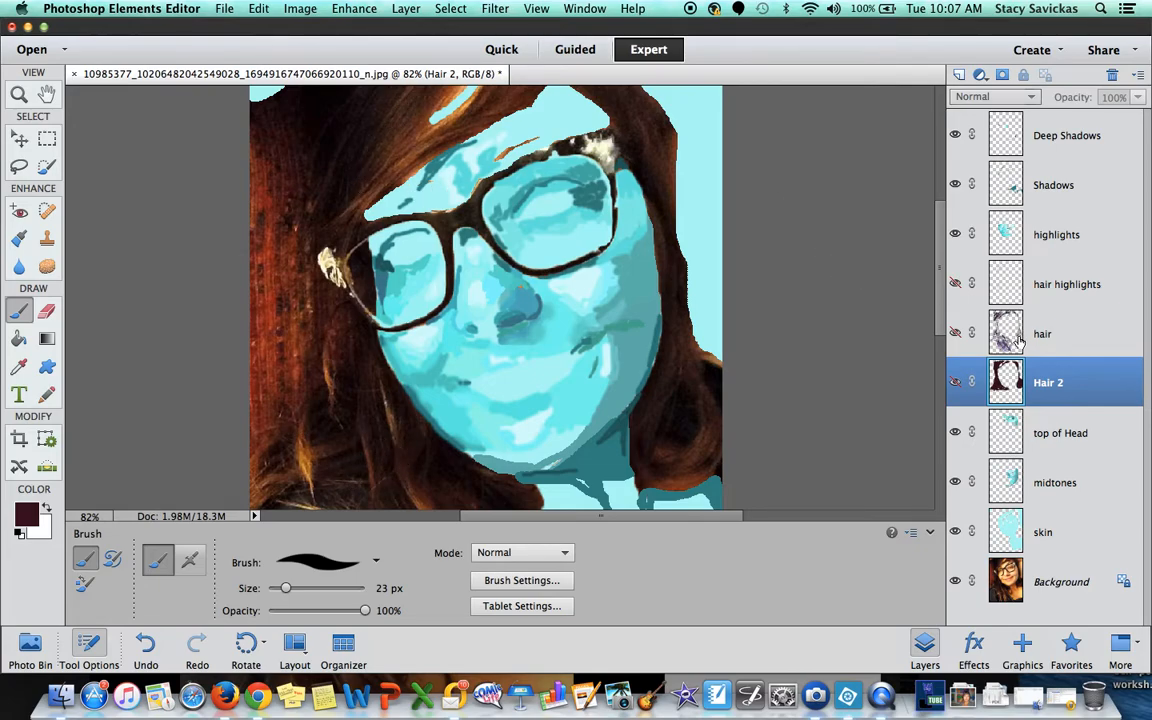
{"action": "left_click", "coordinate": [955, 334]}
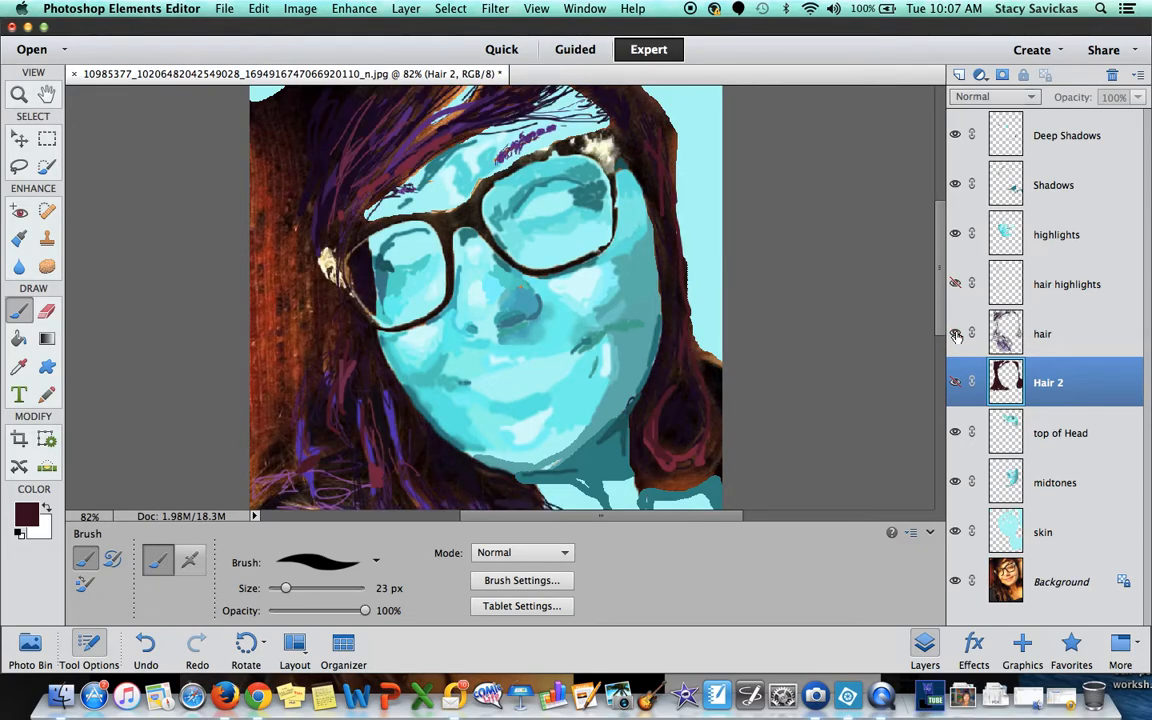
{"action": "left_click", "coordinate": [955, 334]}
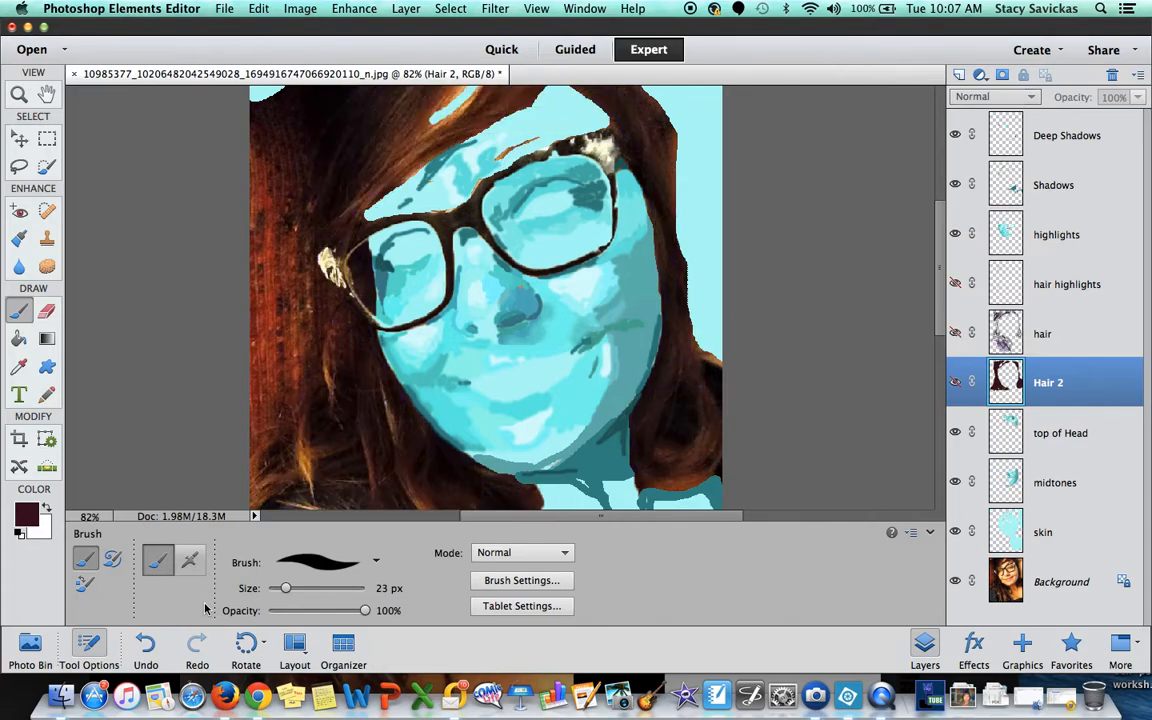
Step: Sample the light orange hair strand, shift its hue to purple (991694), and set the brush size to 6 px
{"action": "left_click", "coordinate": [19, 367]}
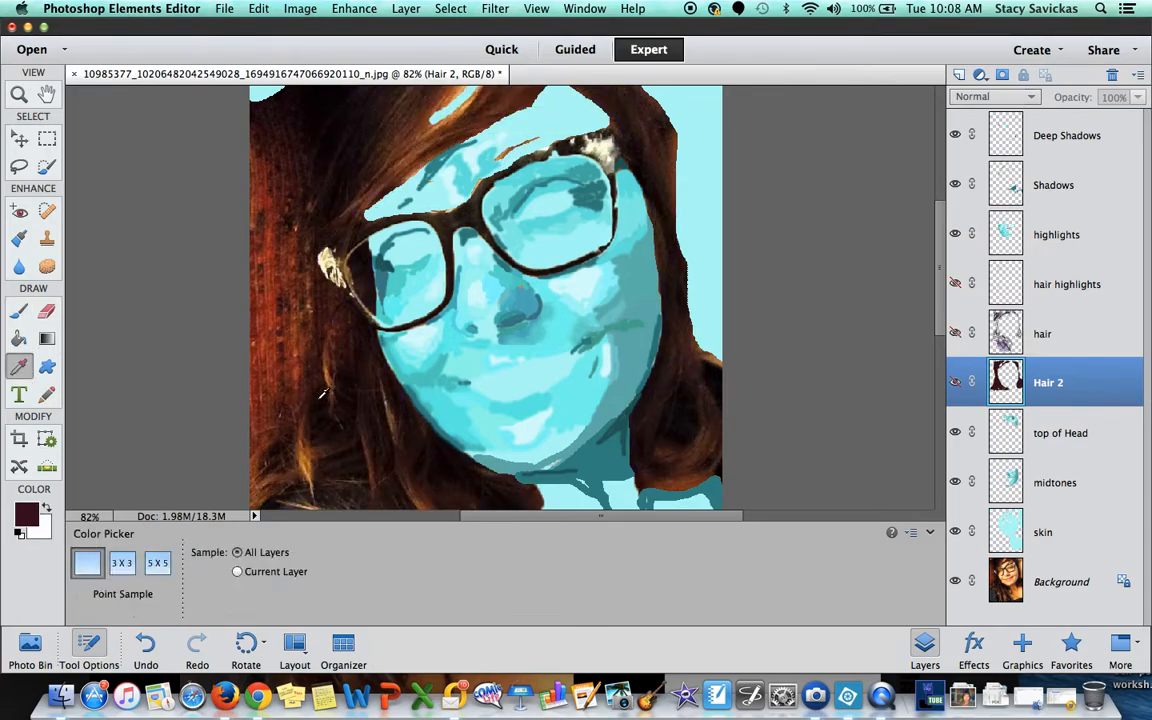
{"action": "left_click", "coordinate": [310, 457]}
{"action": "left_click", "coordinate": [18, 513]}
{"action": "left_click_drag", "start_coordinate": [977, 479], "coordinate": [975, 479]}
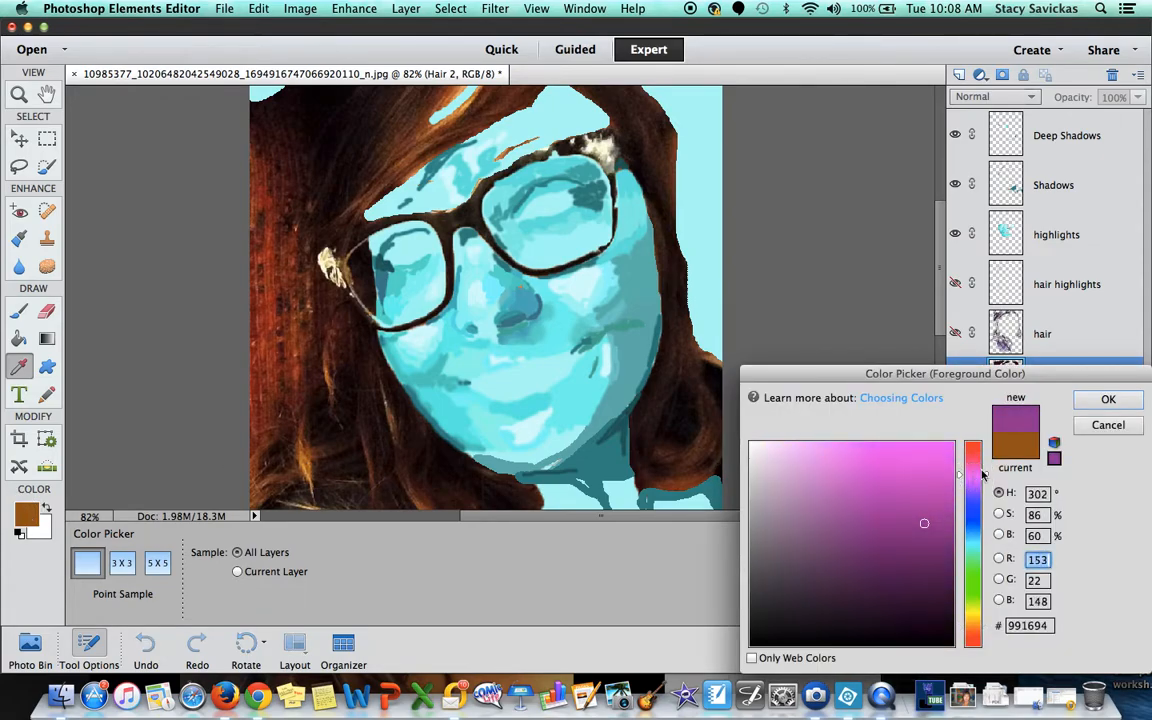
{"action": "key", "text": "Return"}
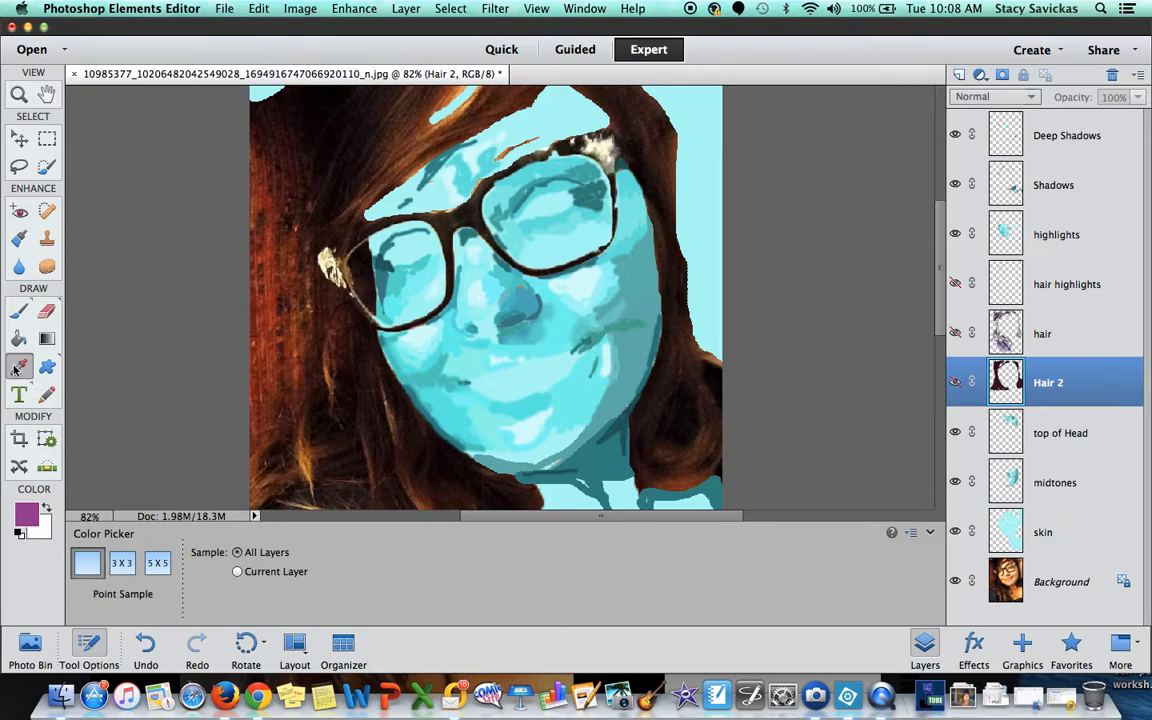
{"action": "left_click", "coordinate": [19, 314]}
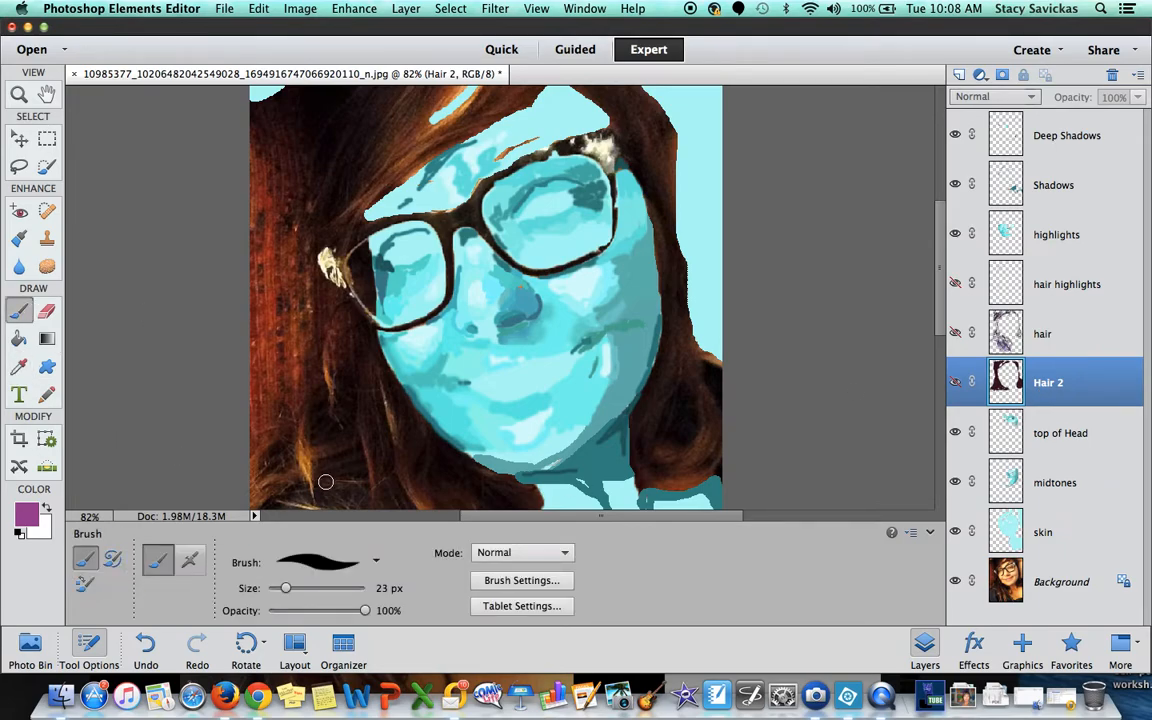
{"action": "left_click_drag", "start_coordinate": [280, 589], "coordinate": [271, 589]}
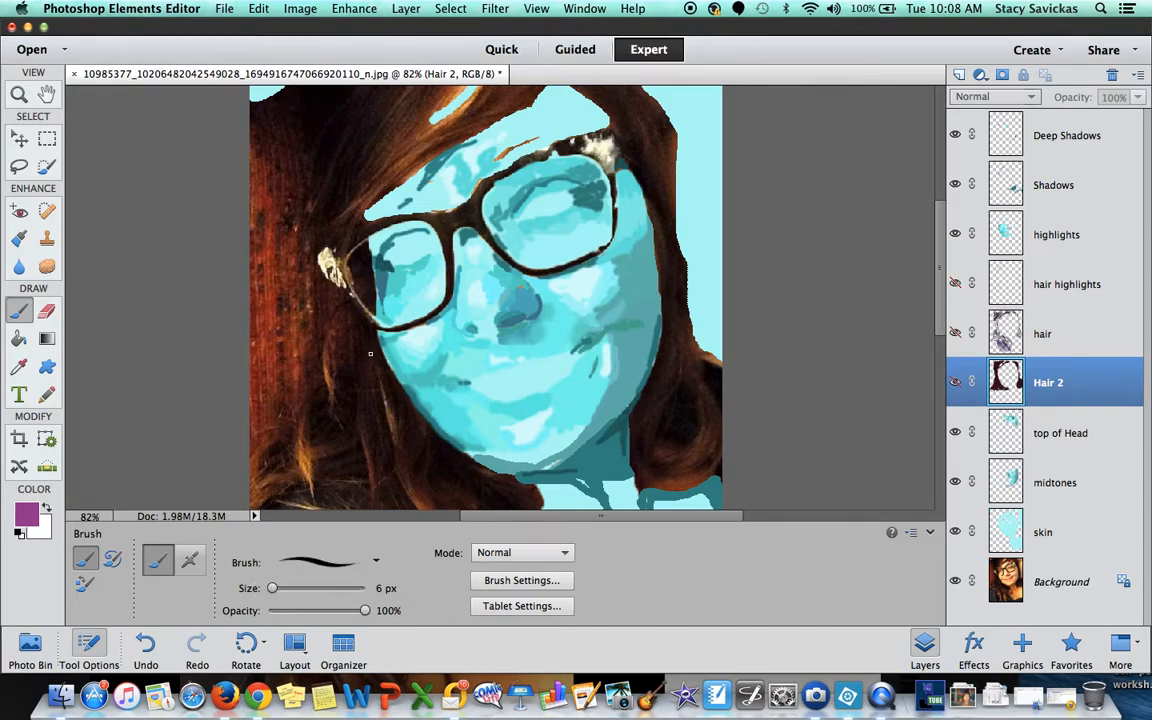
{"action": "left_click", "coordinate": [332, 391]}
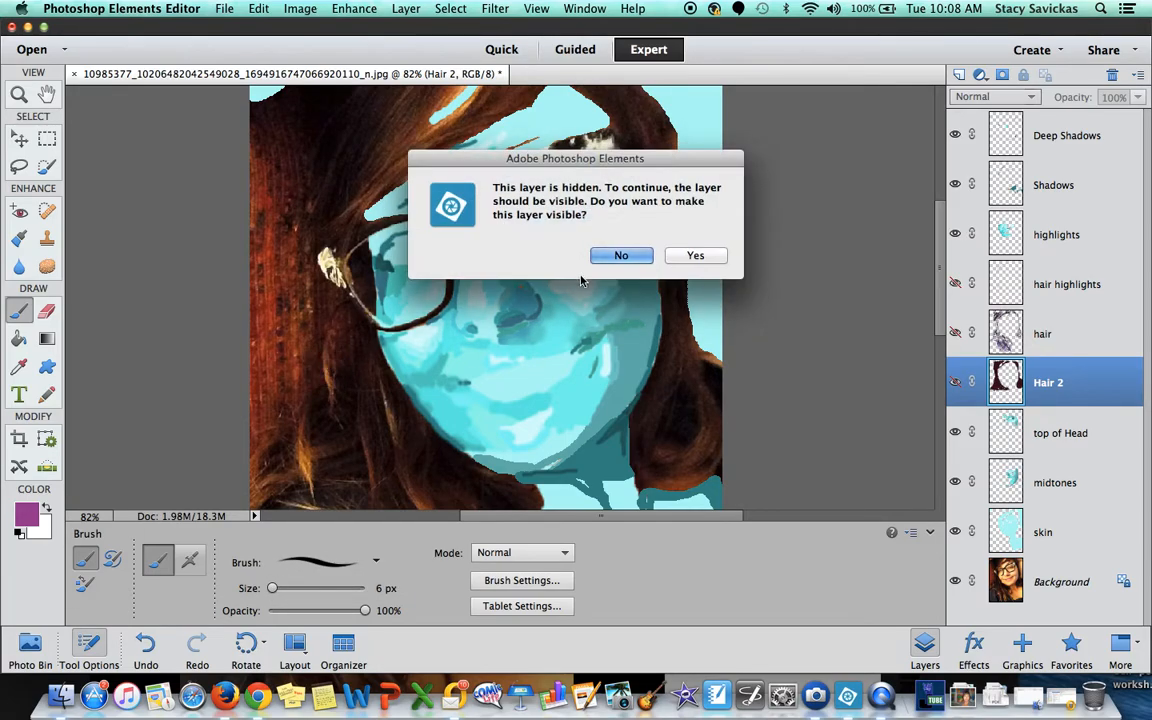
{"action": "left_click", "coordinate": [617, 255]}
{"action": "left_click", "coordinate": [1045, 333]}
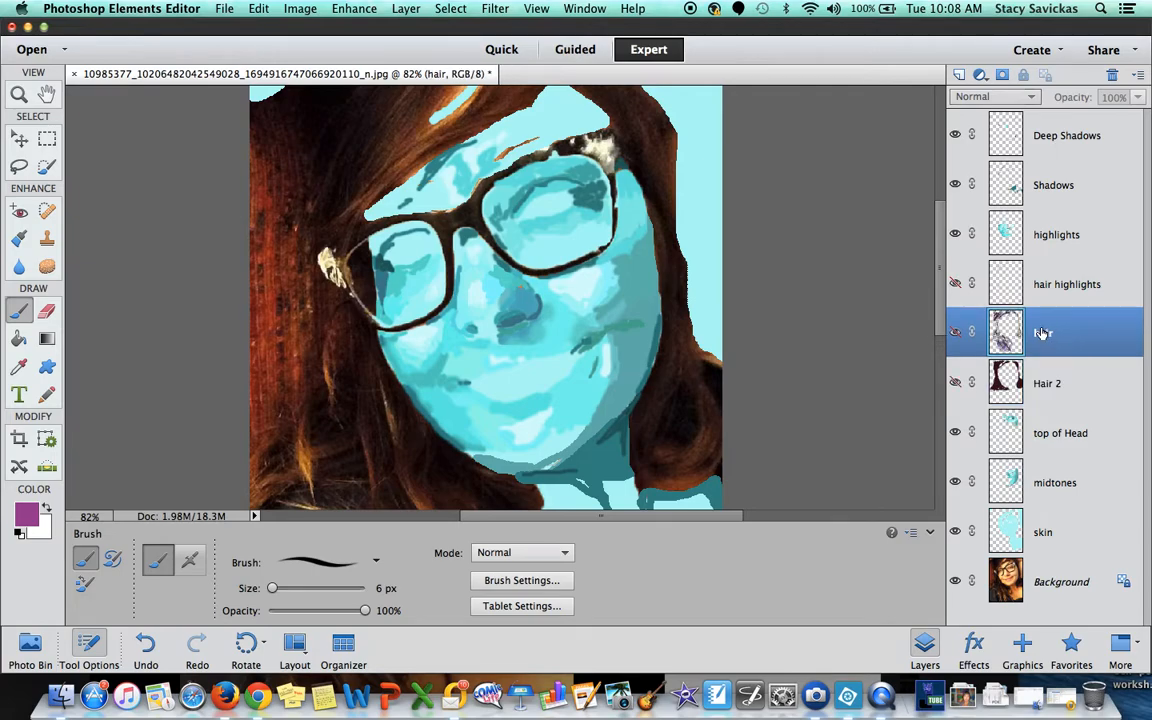
{"action": "left_click", "coordinate": [955, 335]}
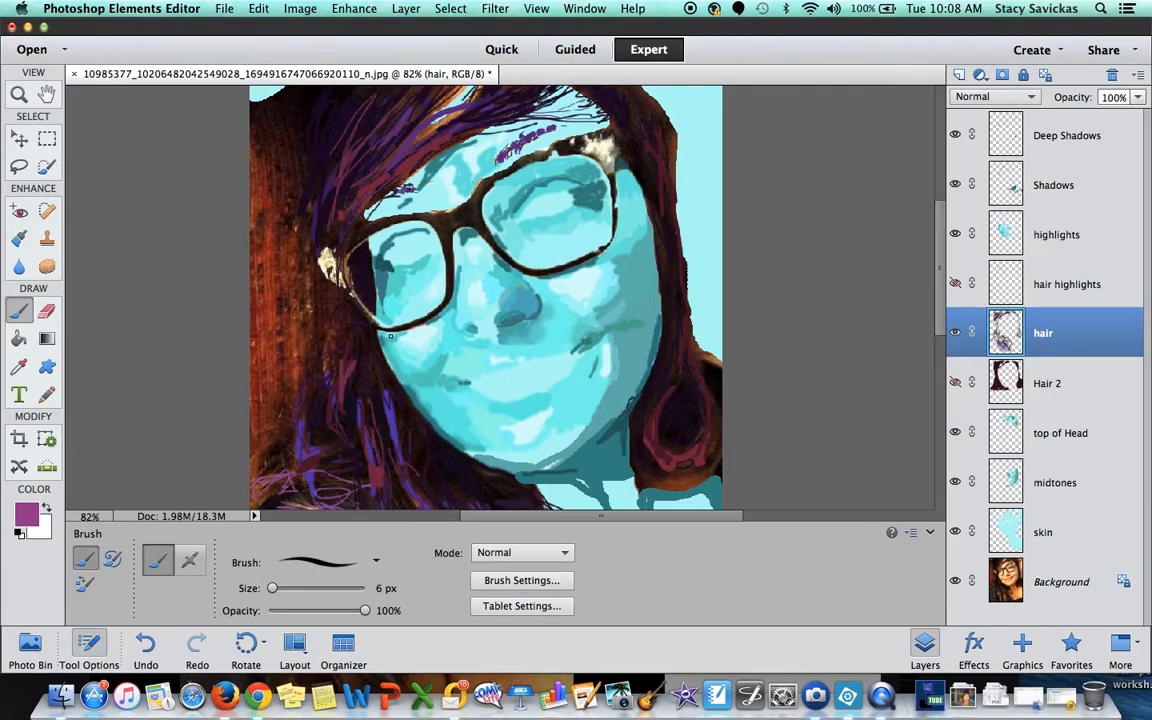
{"action": "left_click", "coordinate": [955, 333]}
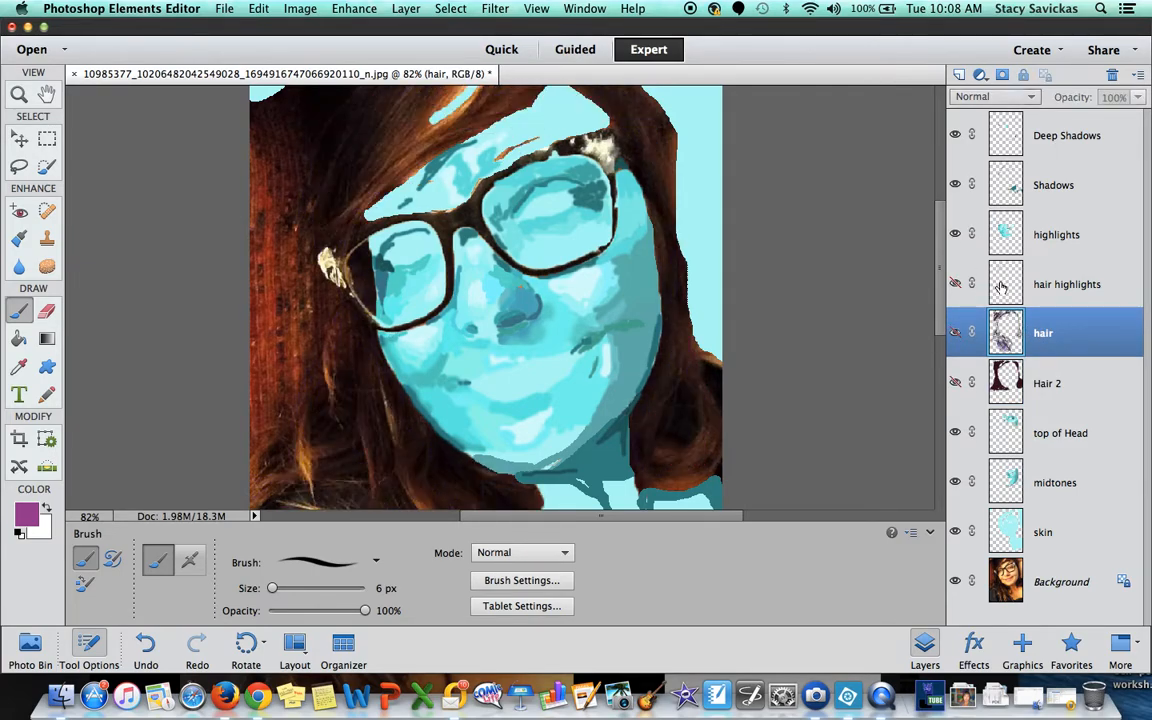
Step: Show and select the hair highlights layer and paint purple strands over the light hair strands beside the face
{"action": "left_click", "coordinate": [1001, 285]}
{"action": "left_click", "coordinate": [955, 285]}
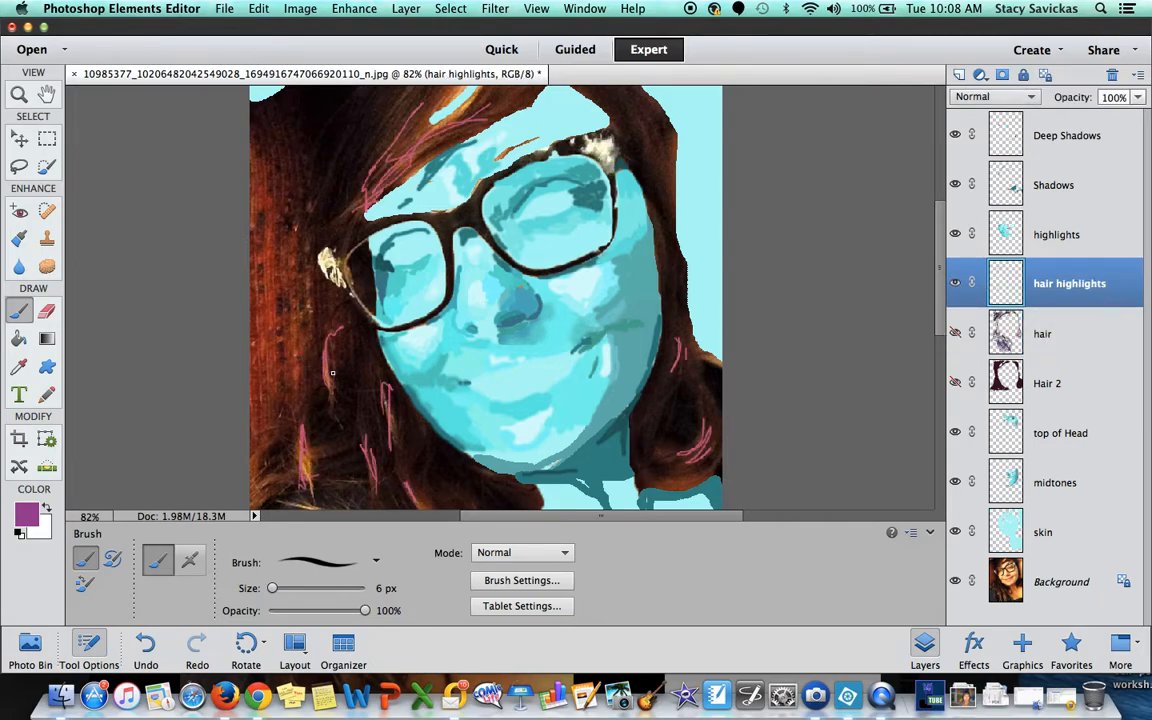
{"action": "left_click_drag", "start_coordinate": [330, 335], "coordinate": [330, 339]}
{"action": "left_click_drag", "start_coordinate": [310, 400], "coordinate": [301, 468]}
{"action": "left_click_drag", "start_coordinate": [358, 408], "coordinate": [366, 430]}
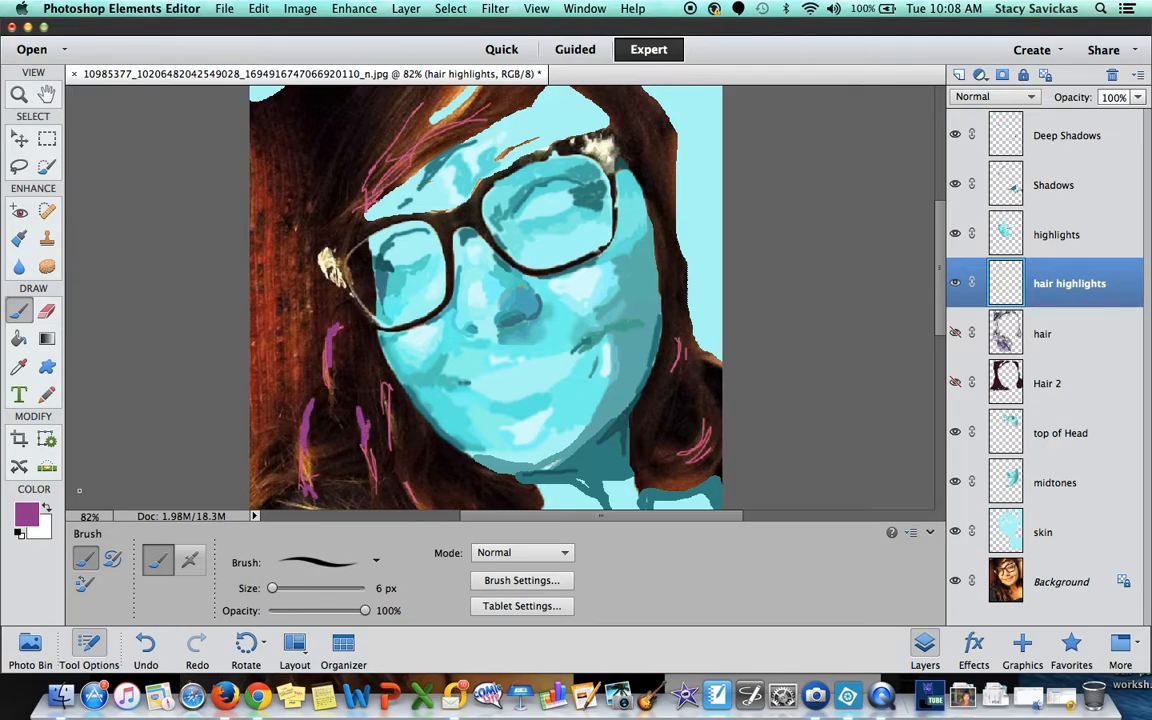
Step: Darken the foreground purple to 610f5e and return to the Brush tool
{"action": "left_click", "coordinate": [18, 367]}
{"action": "left_click", "coordinate": [26, 514]}
{"action": "left_click", "coordinate": [921, 568]}
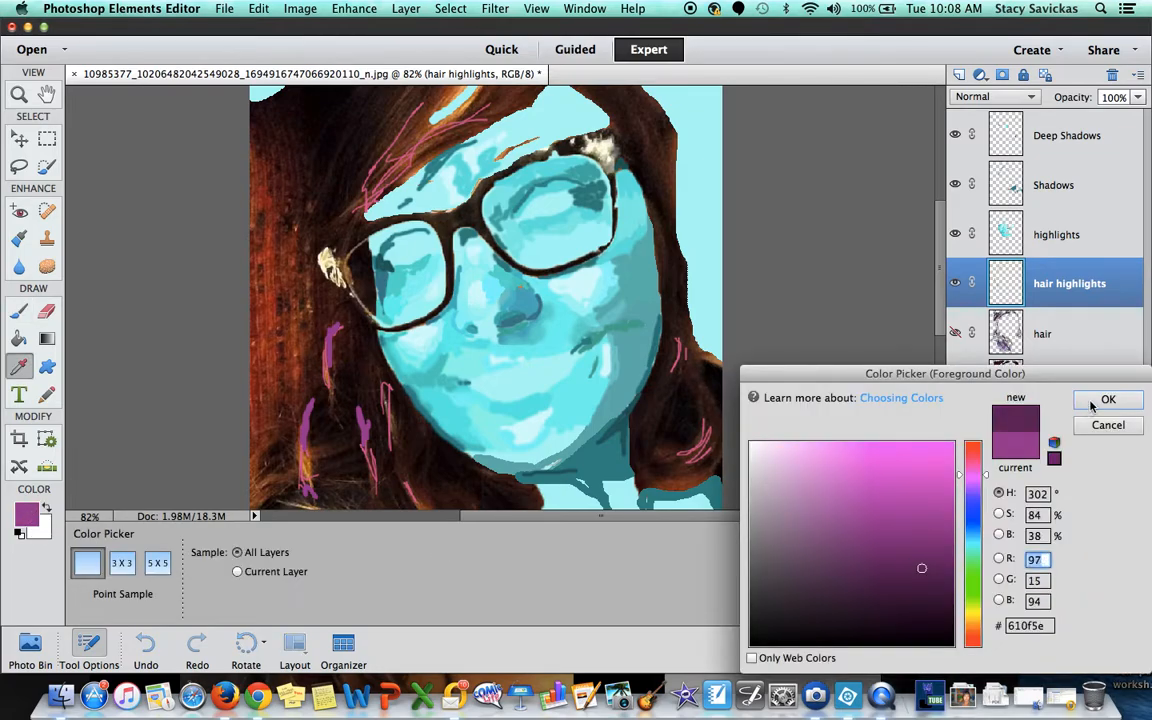
{"action": "left_click", "coordinate": [1088, 407]}
{"action": "key", "text": "b"}
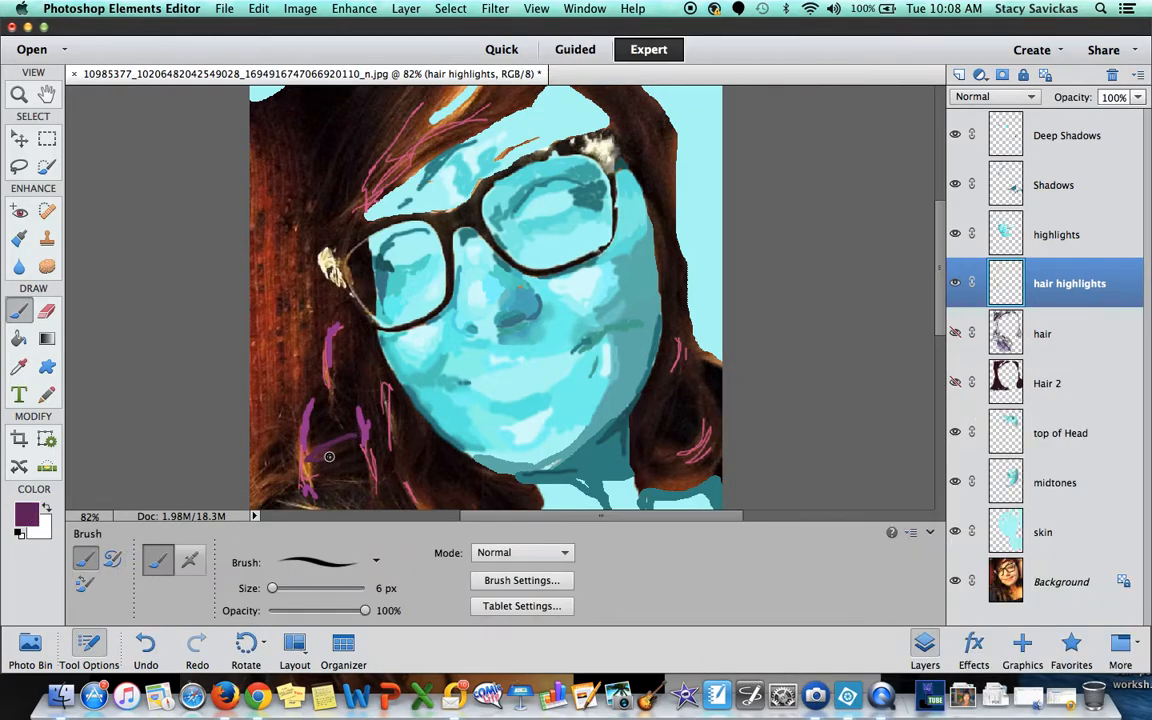
Step: Paint dark purple 6 px strands in the hair beside the cheek, above the forehead and beside the glasses on the hair highlights layer
{"action": "left_click_drag", "start_coordinate": [352, 340], "coordinate": [358, 388]}
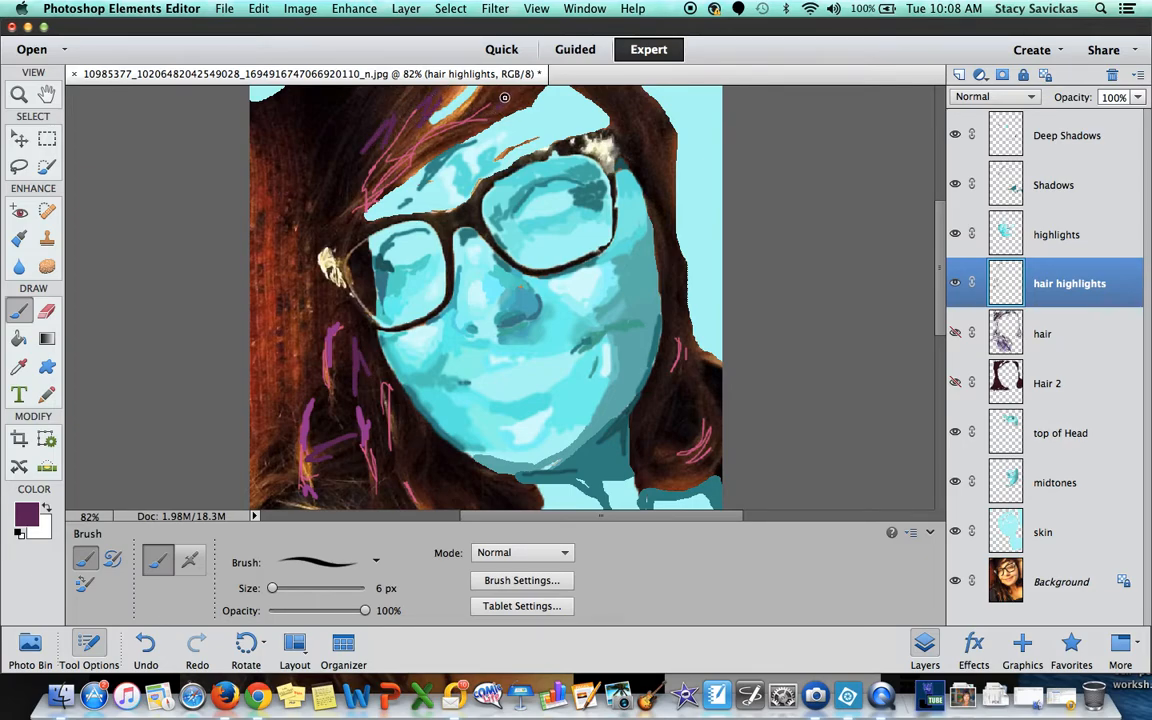
{"action": "mouse_move", "coordinate": [640, 134]}
{"action": "left_mouse_down"}
{"action": "mouse_move", "coordinate": [649, 172]}
{"action": "mouse_move", "coordinate": [662, 164]}
{"action": "left_mouse_up"}
Step: Paint 4 px strands in medium purple (963693) through the long hair on the left side of the face
{"action": "left_click_drag", "start_coordinate": [272, 588], "coordinate": [270, 591]}
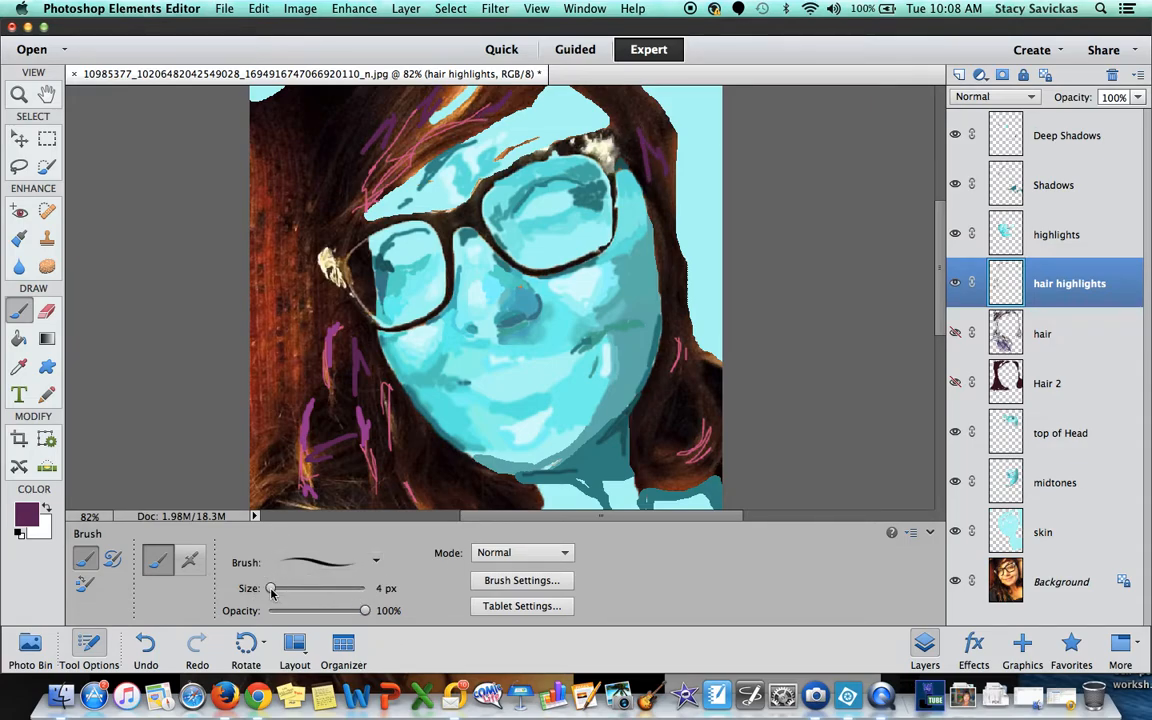
{"action": "left_click", "coordinate": [27, 514]}
{"action": "left_click", "coordinate": [881, 526]}
{"action": "left_click", "coordinate": [1113, 401]}
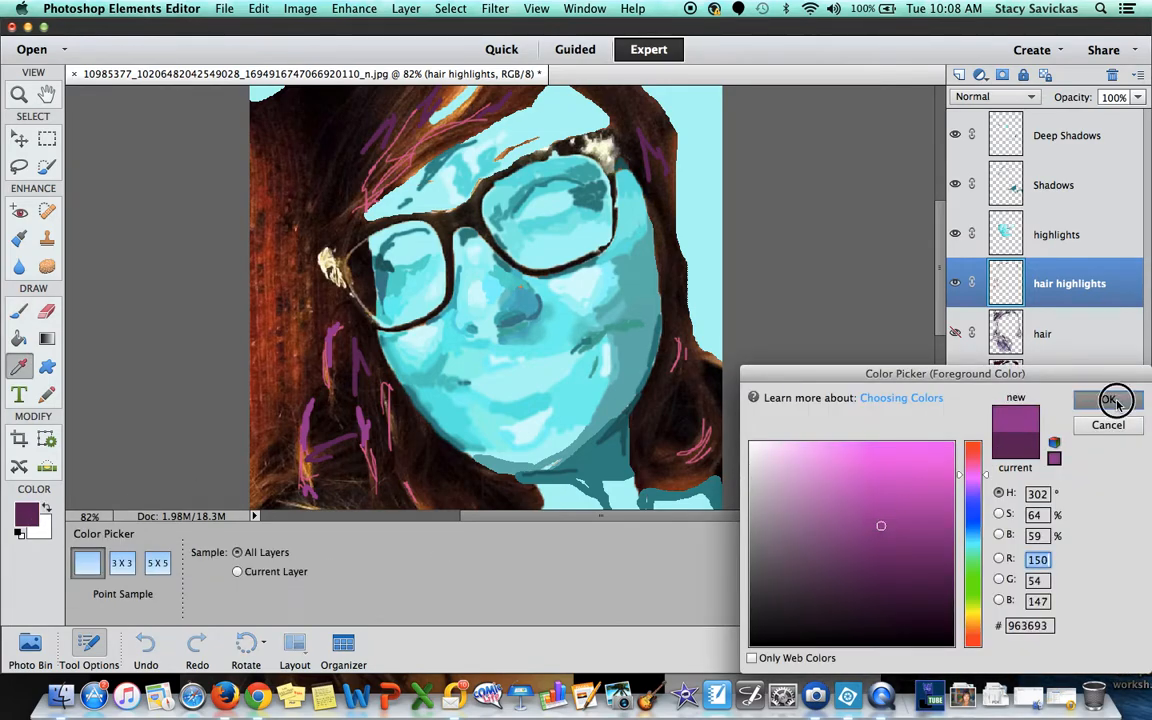
{"action": "mouse_move", "coordinate": [339, 388]}
{"action": "left_mouse_down"}
{"action": "mouse_move", "coordinate": [332, 396]}
{"action": "mouse_move", "coordinate": [336, 342]}
{"action": "left_mouse_up"}
{"action": "mouse_move", "coordinate": [282, 437]}
{"action": "left_mouse_down"}
{"action": "mouse_move", "coordinate": [252, 473]}
{"action": "mouse_move", "coordinate": [287, 458]}
{"action": "left_mouse_up"}
Step: Lighten the foreground to a bright pinkish purple and paint fine 2 px strands in the lower hair left of the chin
{"action": "left_click", "coordinate": [26, 513]}
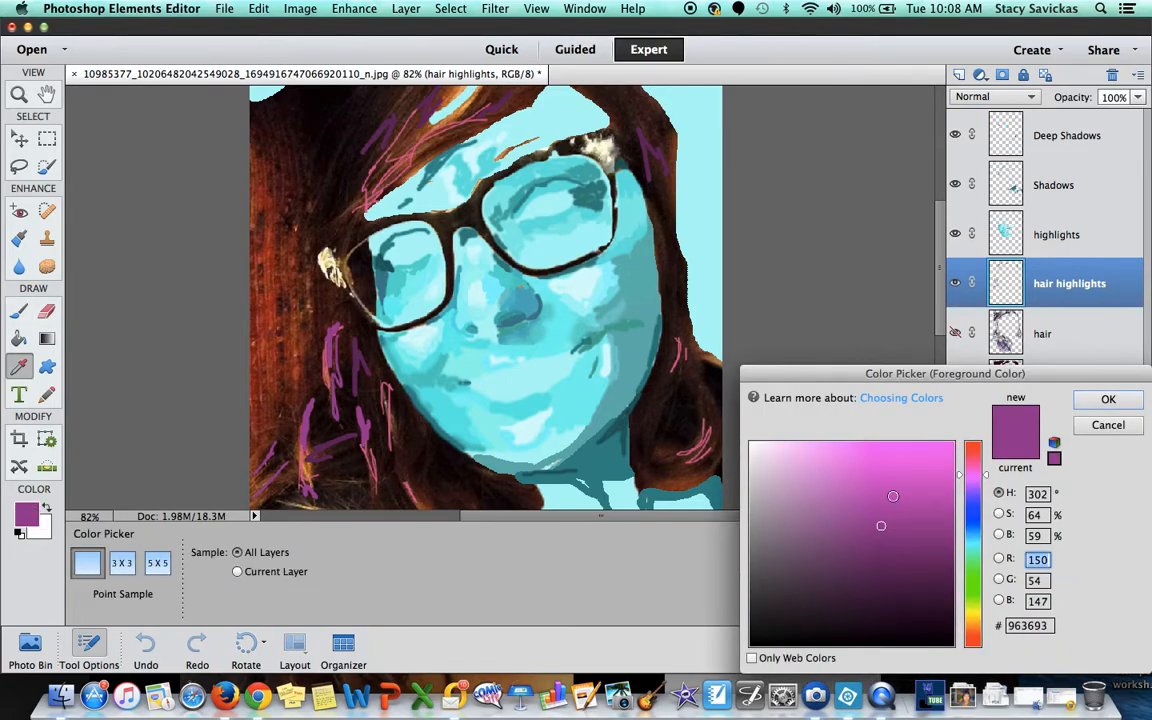
{"action": "left_click", "coordinate": [1108, 399]}
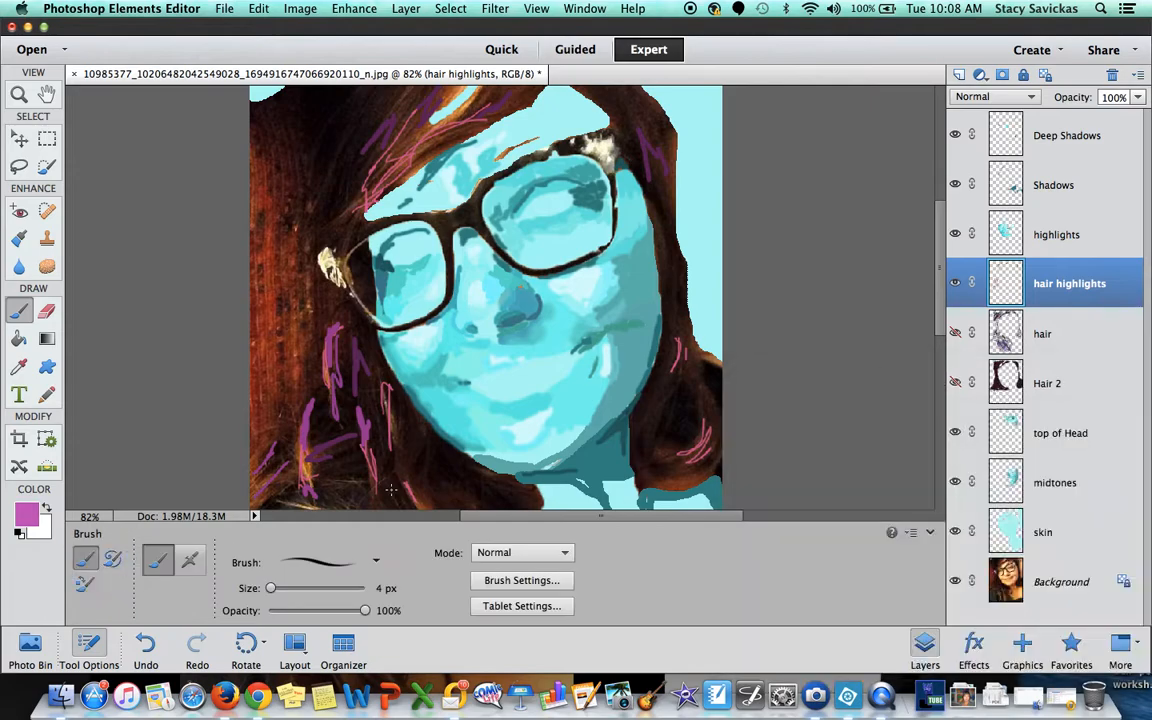
{"action": "left_click", "coordinate": [271, 590]}
{"action": "left_click_drag", "start_coordinate": [271, 590], "coordinate": [268, 590]}
{"action": "mouse_move", "coordinate": [339, 477]}
{"action": "left_mouse_down"}
{"action": "mouse_move", "coordinate": [380, 412]}
{"action": "mouse_move", "coordinate": [386, 474]}
{"action": "mouse_move", "coordinate": [406, 442]}
{"action": "mouse_move", "coordinate": [372, 400]}
{"action": "left_mouse_up"}
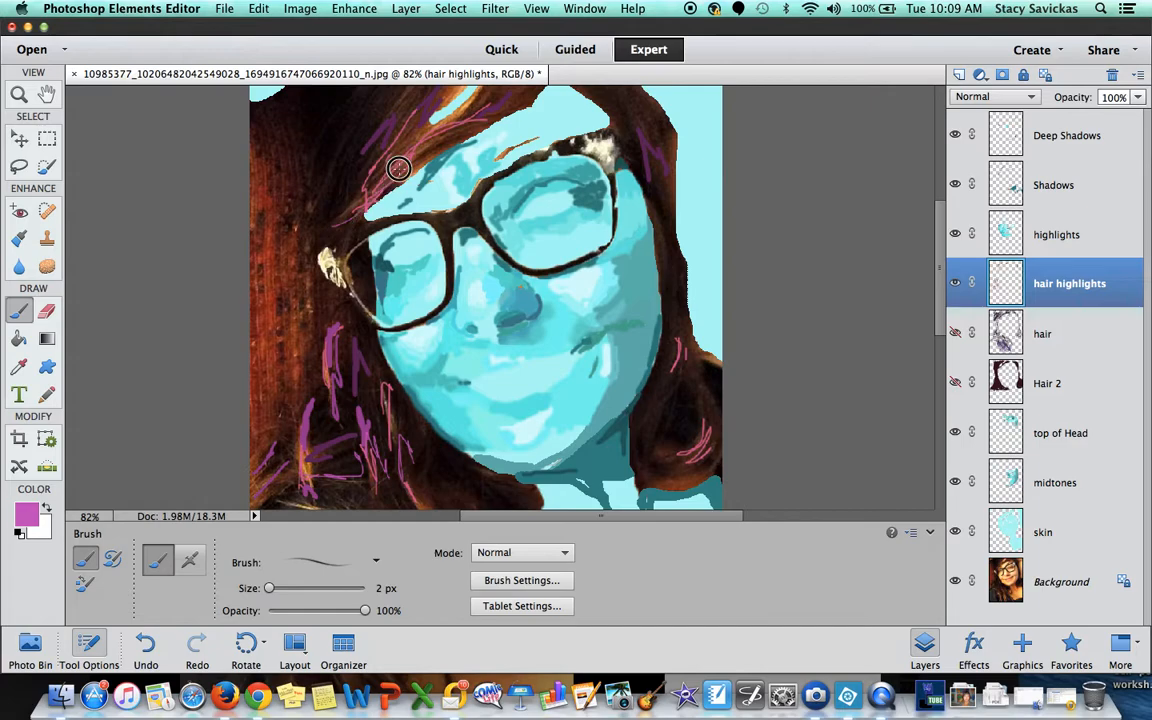
Step: Paint fine pinkish purple strands over the hair above the forehead, beside the glasses and in the lower right curl
{"action": "mouse_move", "coordinate": [484, 120]}
{"action": "left_mouse_down"}
{"action": "mouse_move", "coordinate": [422, 160]}
{"action": "mouse_move", "coordinate": [364, 232]}
{"action": "mouse_move", "coordinate": [363, 269]}
{"action": "mouse_move", "coordinate": [348, 257]}
{"action": "mouse_move", "coordinate": [361, 198]}
{"action": "mouse_move", "coordinate": [344, 233]}
{"action": "mouse_move", "coordinate": [360, 193]}
{"action": "left_mouse_up"}
{"action": "mouse_move", "coordinate": [638, 128]}
{"action": "left_mouse_down"}
{"action": "mouse_move", "coordinate": [643, 139]}
{"action": "mouse_move", "coordinate": [645, 113]}
{"action": "mouse_move", "coordinate": [663, 167]}
{"action": "left_mouse_up"}
{"action": "mouse_move", "coordinate": [679, 401]}
{"action": "left_mouse_down"}
{"action": "mouse_move", "coordinate": [690, 372]}
{"action": "mouse_move", "coordinate": [703, 423]}
{"action": "mouse_move", "coordinate": [694, 371]}
{"action": "mouse_move", "coordinate": [719, 431]}
{"action": "left_mouse_up"}
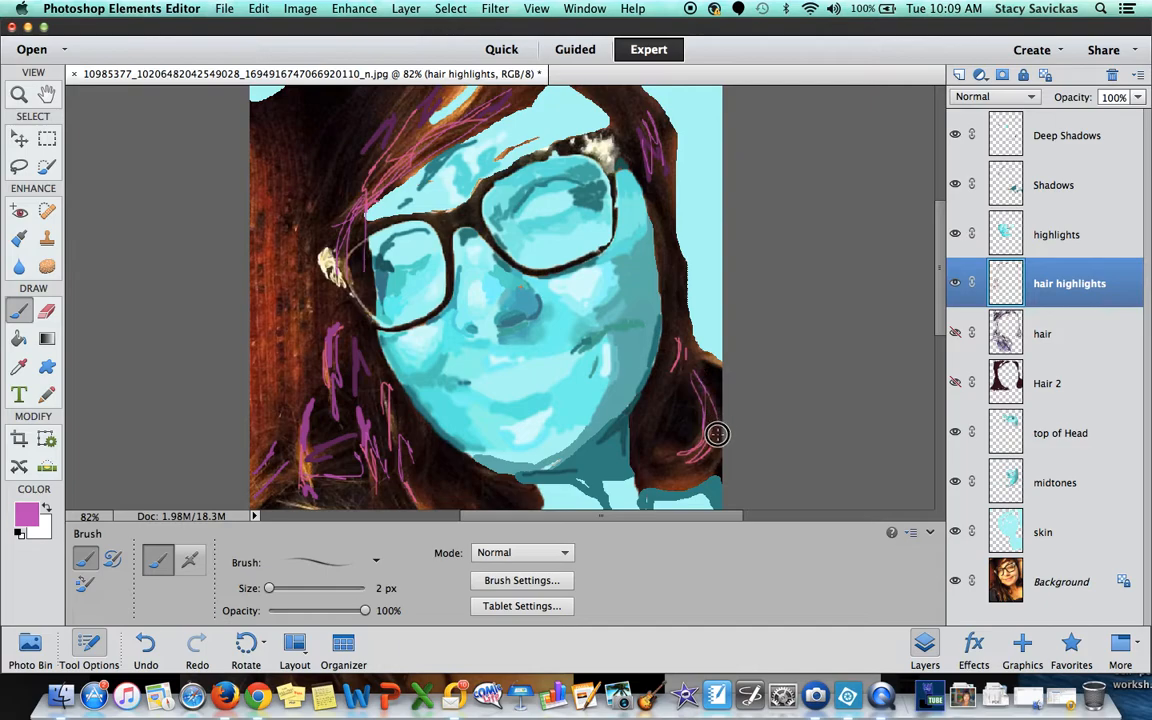
{"action": "left_click_drag", "start_coordinate": [664, 477], "coordinate": [690, 476]}
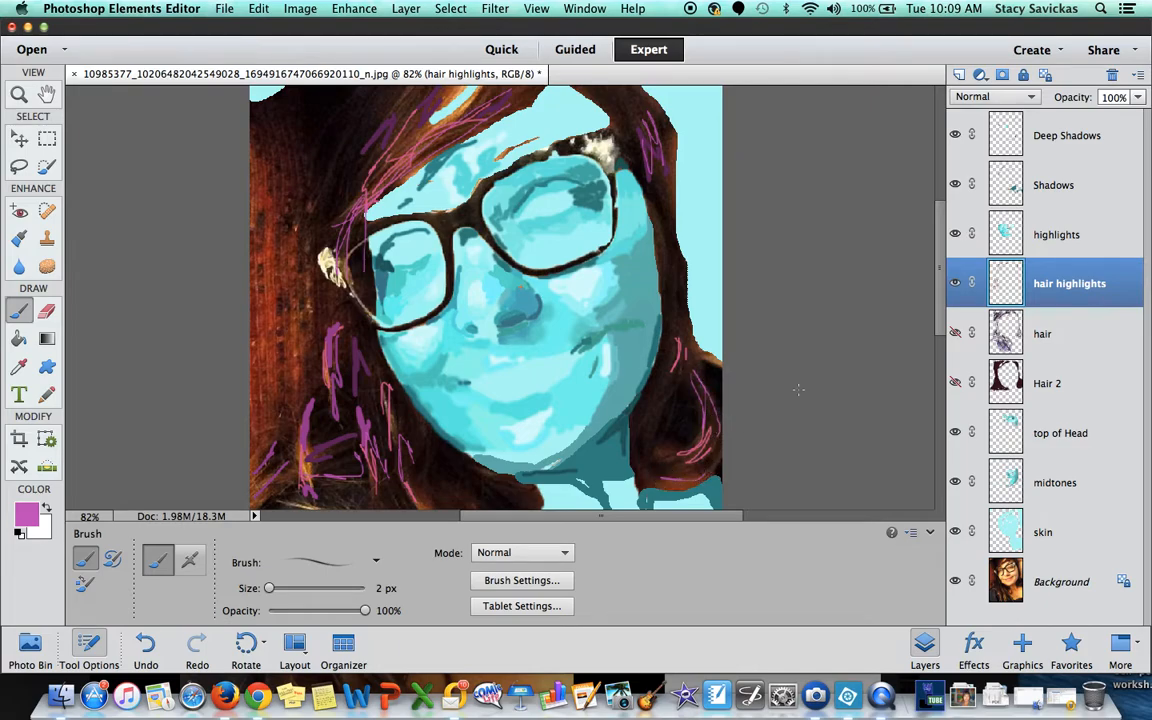
Step: Toggle the hair highlights layer to compare, show the hair and Hair 2 layers, and hide the Background photo
{"action": "left_click", "coordinate": [955, 287]}
{"action": "left_click", "coordinate": [955, 287]}
{"action": "left_click", "coordinate": [955, 333]}
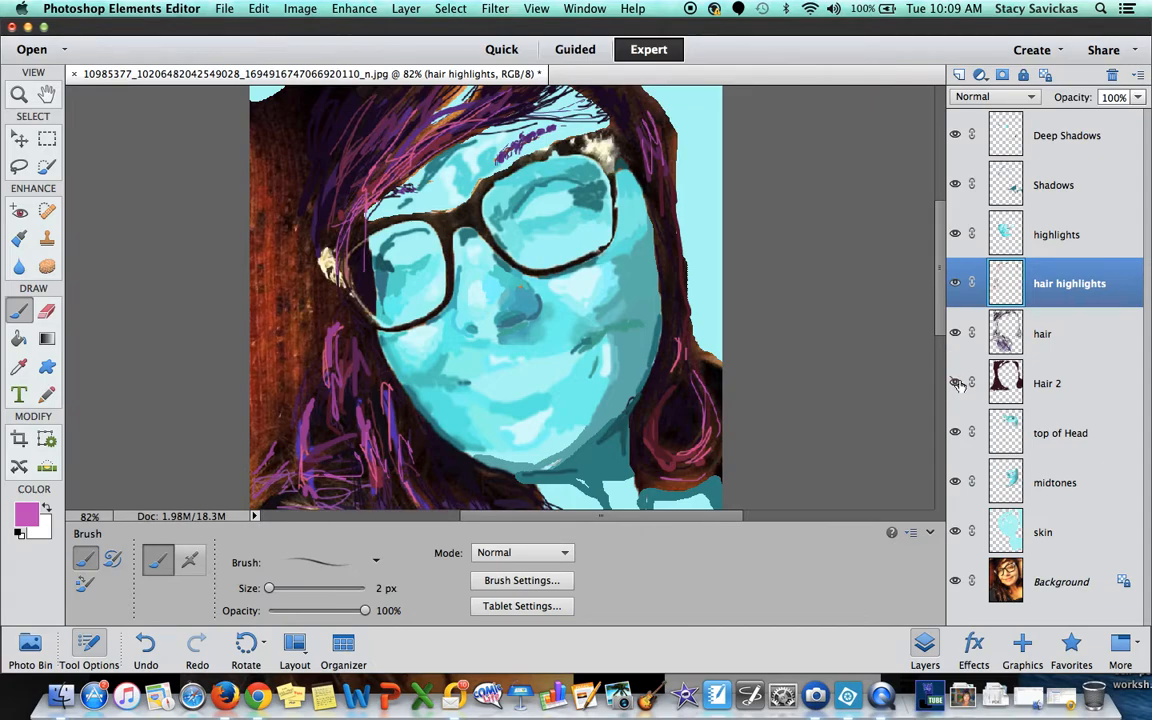
{"action": "left_click", "coordinate": [955, 382]}
{"action": "left_click", "coordinate": [955, 582]}
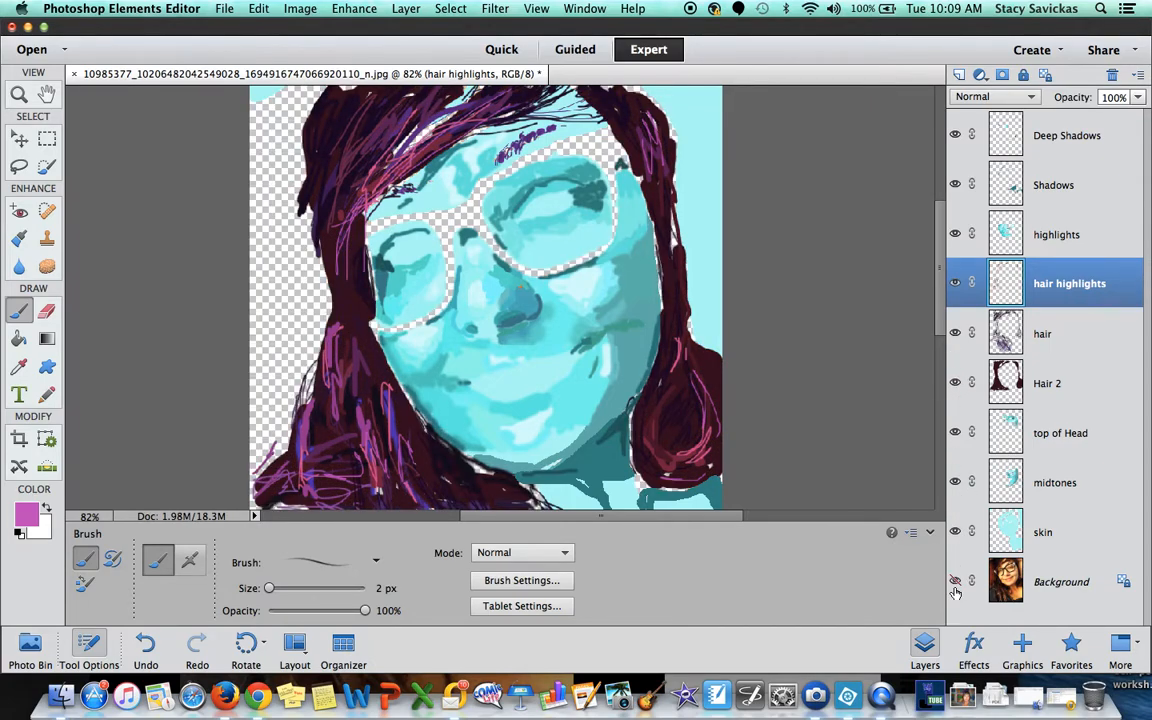